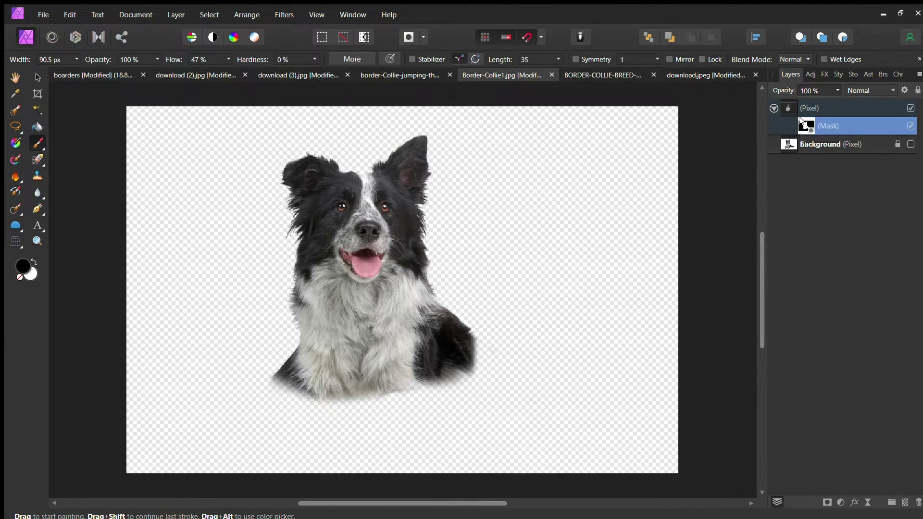
# Copy the cut-out collie from its source tab and paste it into the boarders composite.
pyautogui.click(817, 108)
pyautogui.hotkey('ctrl', 'c')
pyautogui.click(91, 74)
pyautogui.hotkey('ctrl', 'v')
# Enlarge the pasted collie behind the lying dog and place its layer beneath the HSL Shift adjustment.
pyautogui.moveTo(202, 157); pyautogui.dragTo(292, 219)
pyautogui.moveTo(207, 162); pyautogui.dragTo(364, 262)
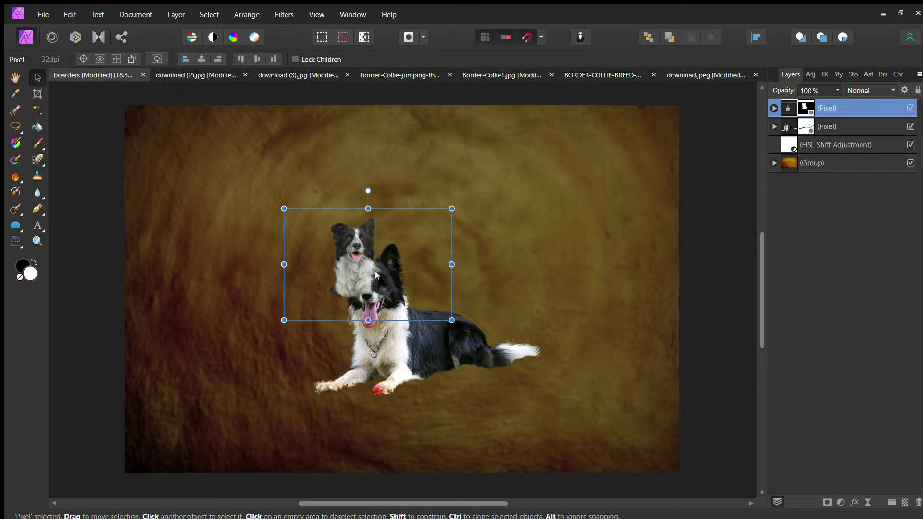
pyautogui.moveTo(449, 319)
pyautogui.mouseDown()
pyautogui.moveTo(643, 443)
pyautogui.moveTo(448, 291)
pyautogui.mouseUp()
pyautogui.moveTo(788, 126); pyautogui.dragTo(791, 136)
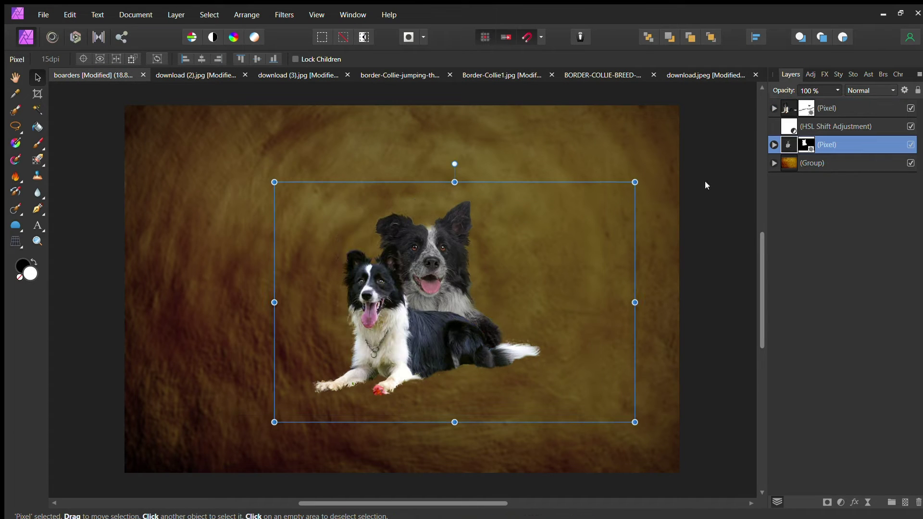
# Paste the jumping collie into the composite, enlarged, tilted and moved to the lower left.
pyautogui.click(500, 75)
pyautogui.click(425, 74)
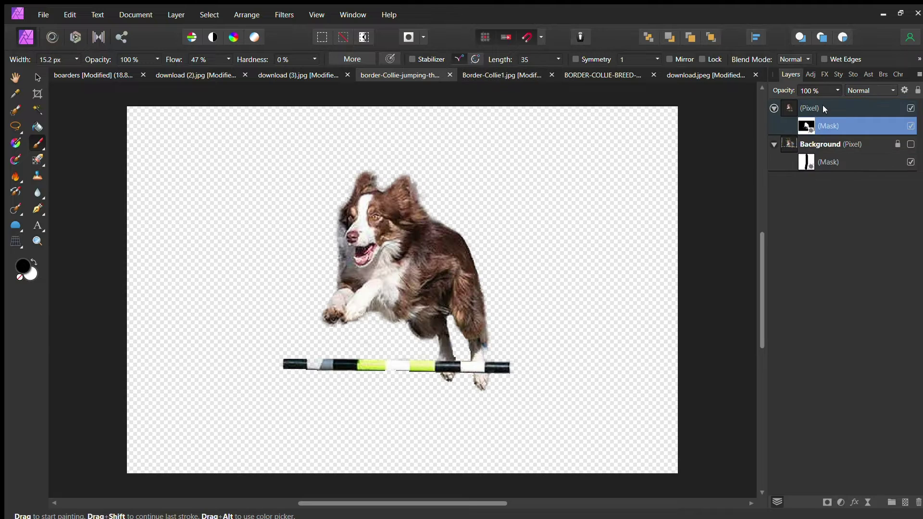
pyautogui.click(91, 74)
pyautogui.hotkey('ctrl', 'v')
pyautogui.moveTo(175, 144); pyautogui.dragTo(339, 273)
pyautogui.moveTo(233, 86); pyautogui.dragTo(252, 83)
pyautogui.moveTo(229, 198)
pyautogui.mouseDown()
pyautogui.moveTo(223, 358)
pyautogui.moveTo(235, 372)
pyautogui.mouseUp()
# Nest an HSL Shift in the jumping collie and brush out its edges on a mask.
pyautogui.moveTo(838, 90); pyautogui.dragTo(814, 102)
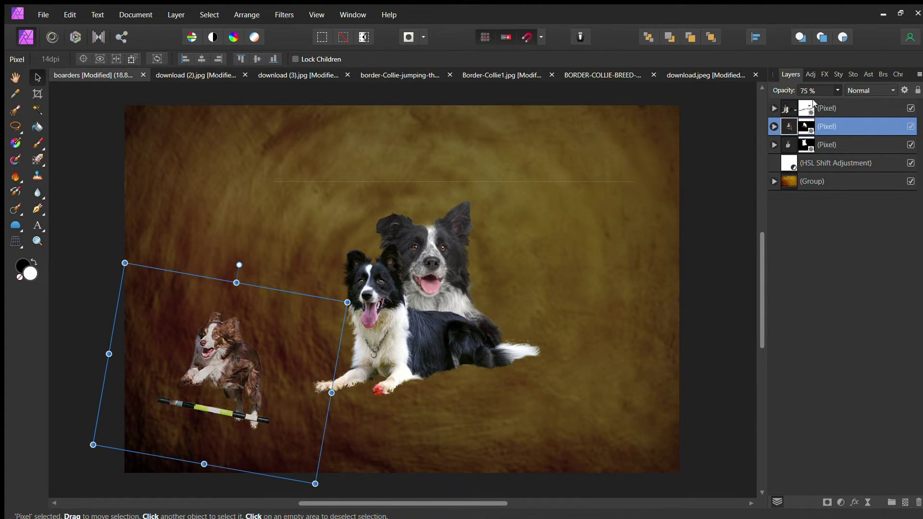
pyautogui.click(841, 502)
pyautogui.moveTo(788, 126); pyautogui.dragTo(784, 144)
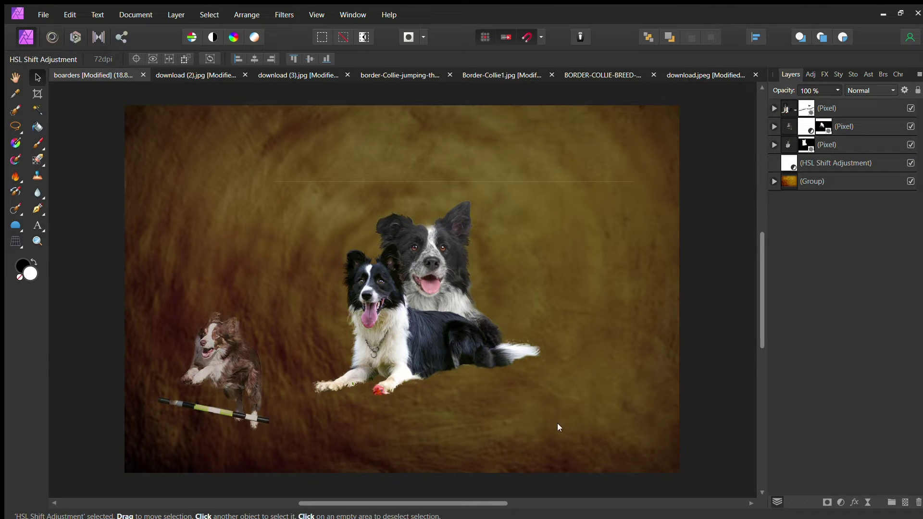
pyautogui.click(824, 124)
pyautogui.click(36, 143)
pyautogui.click(827, 503)
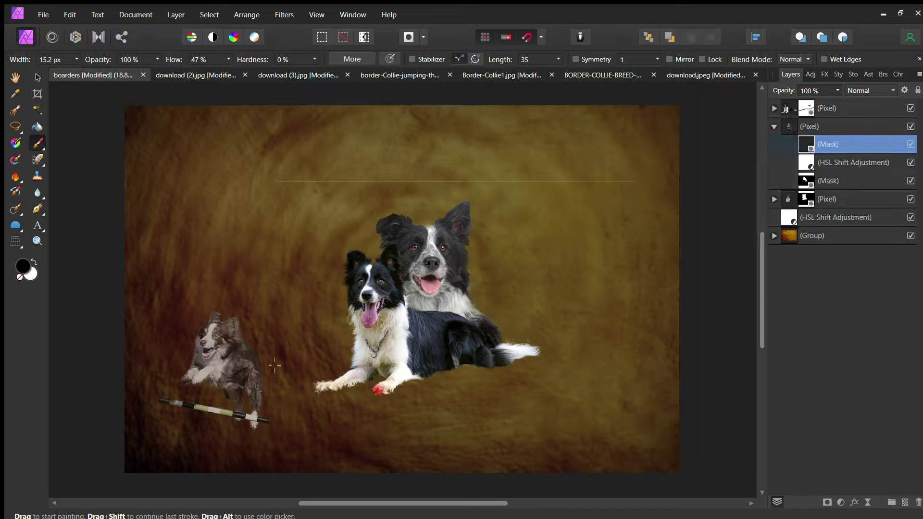
pyautogui.moveTo(263, 443)
pyautogui.mouseDown()
pyautogui.moveTo(196, 432)
pyautogui.moveTo(200, 339)
pyautogui.moveTo(250, 319)
pyautogui.moveTo(300, 443)
pyautogui.mouseUp()
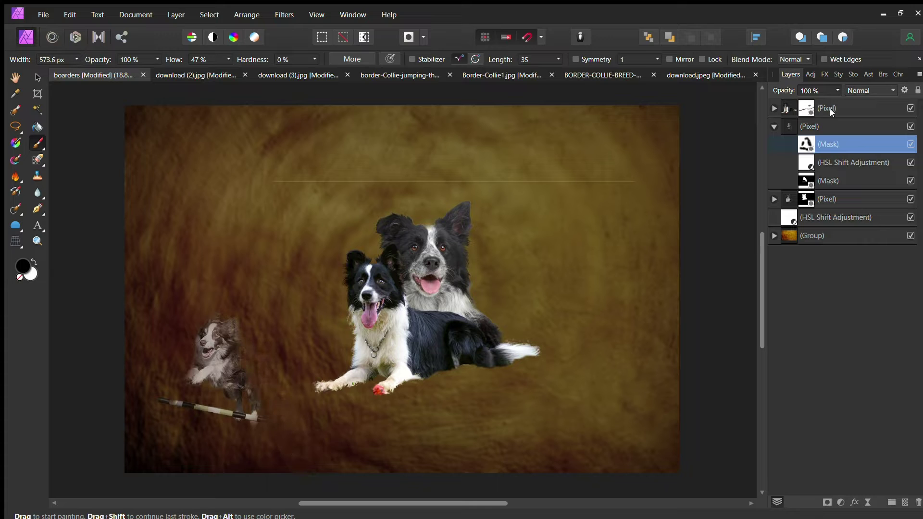
# Set the jumping collie ghost to 53% opacity and add a Brightness/Contrast adjustment.
pyautogui.click(791, 122)
pyautogui.press('5')
pyautogui.press('3')
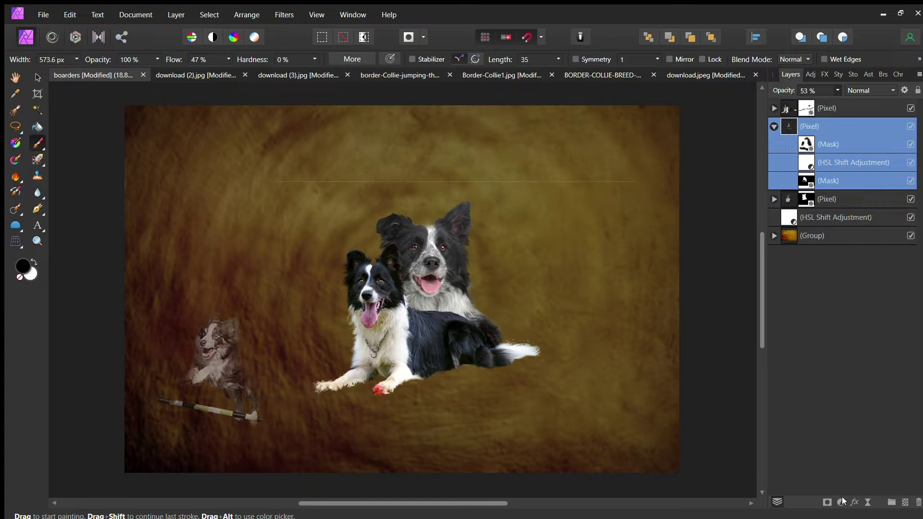
pyautogui.hotkey('ctrl', 'shift', 'b')
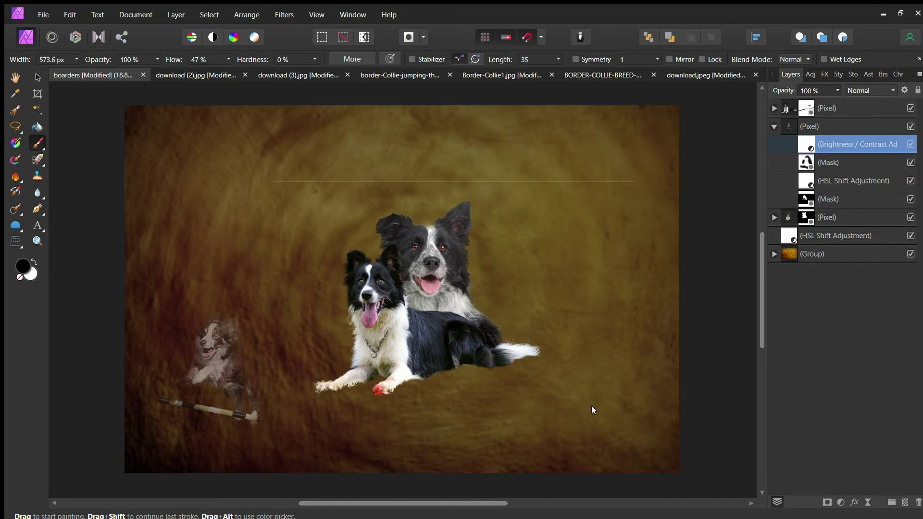
pyautogui.click(298, 75)
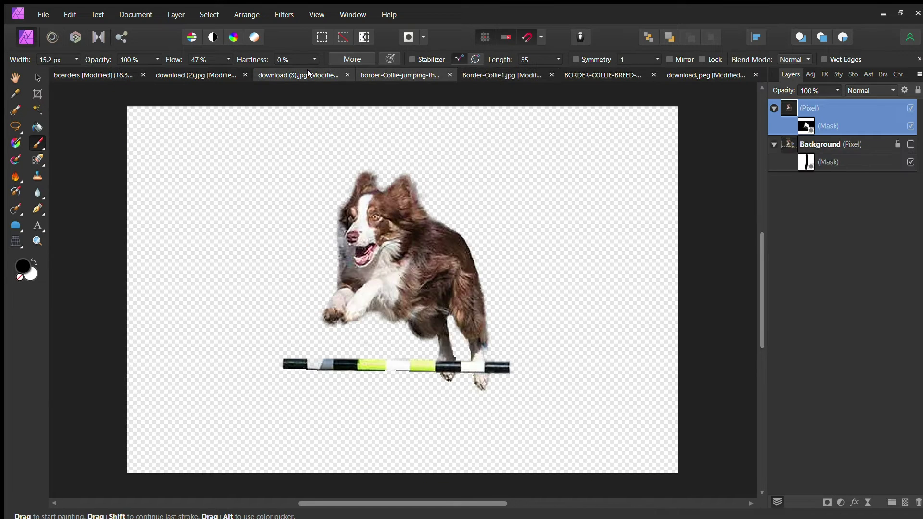
# Paste the frisbee-catching dog into the composite and move it to the upper right.
pyautogui.click(196, 75)
pyautogui.click(73, 75)
pyautogui.hotkey('ctrl', 'v')
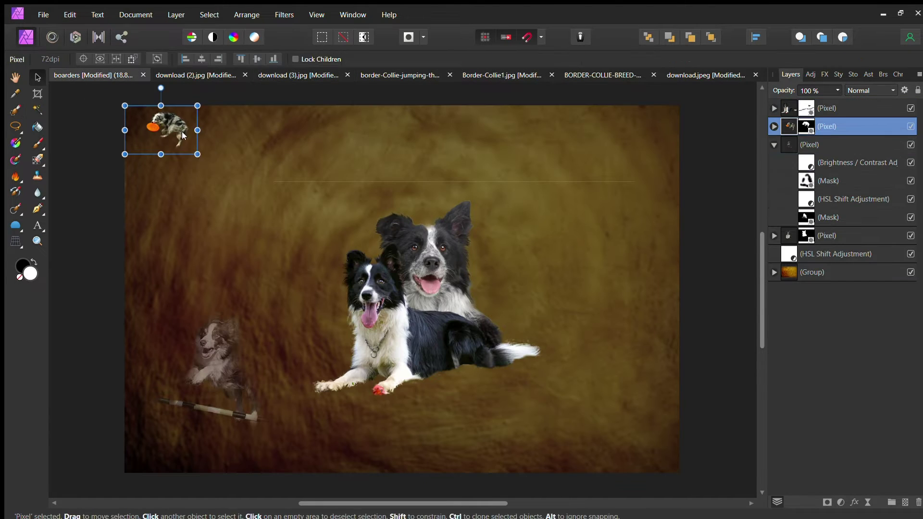
pyautogui.moveTo(265, 145); pyautogui.dragTo(606, 167)
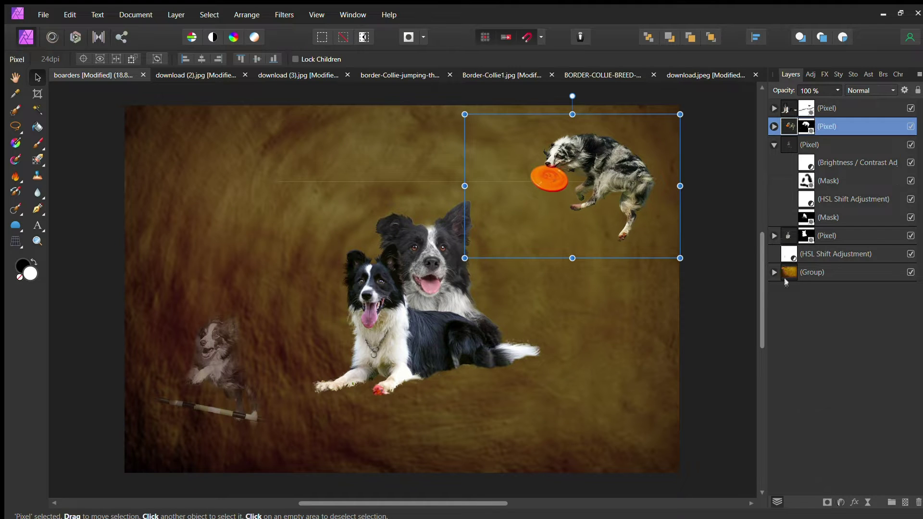
# Nest an HSL Shift inside the frisbee dog and adjust the layer opacity.
pyautogui.moveTo(788, 255); pyautogui.dragTo(790, 126)
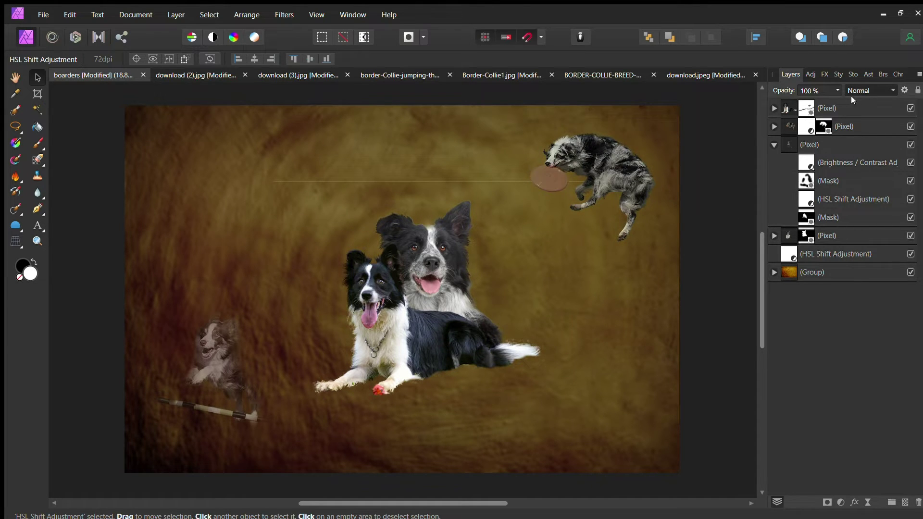
pyautogui.press('4')
pyautogui.press('3')
pyautogui.press('0')
# Add a mask to the frisbee dog and brush away parts of it.
pyautogui.click(791, 126)
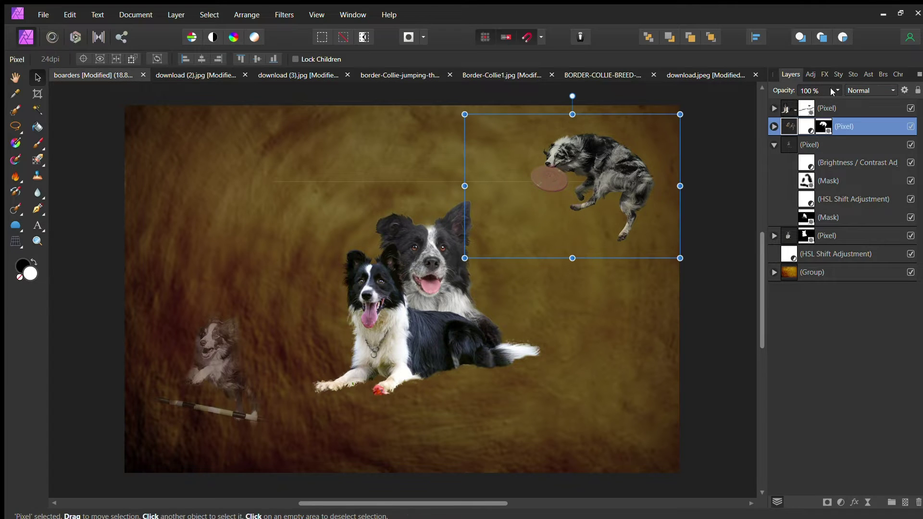
pyautogui.click(824, 501)
pyautogui.click(37, 142)
pyautogui.moveTo(669, 174); pyautogui.dragTo(574, 136)
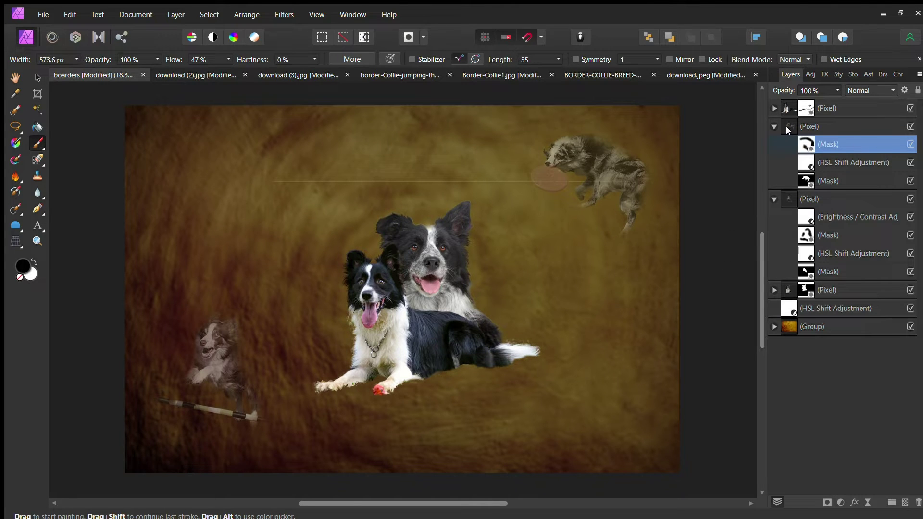
# Collapse the ghost dog layers and add a Brightness/Contrast adjustment to the ghost.
pyautogui.click(774, 199)
pyautogui.click(774, 126)
pyautogui.click(786, 147)
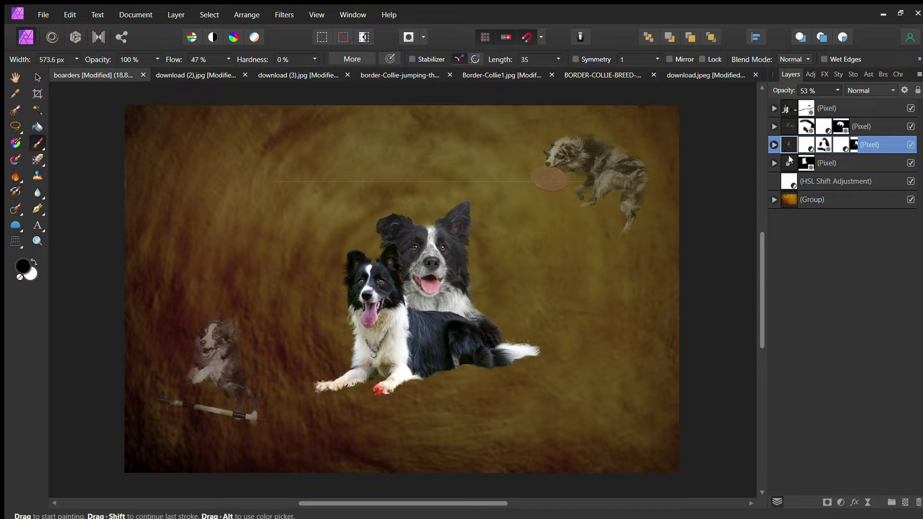
pyautogui.click(840, 502)
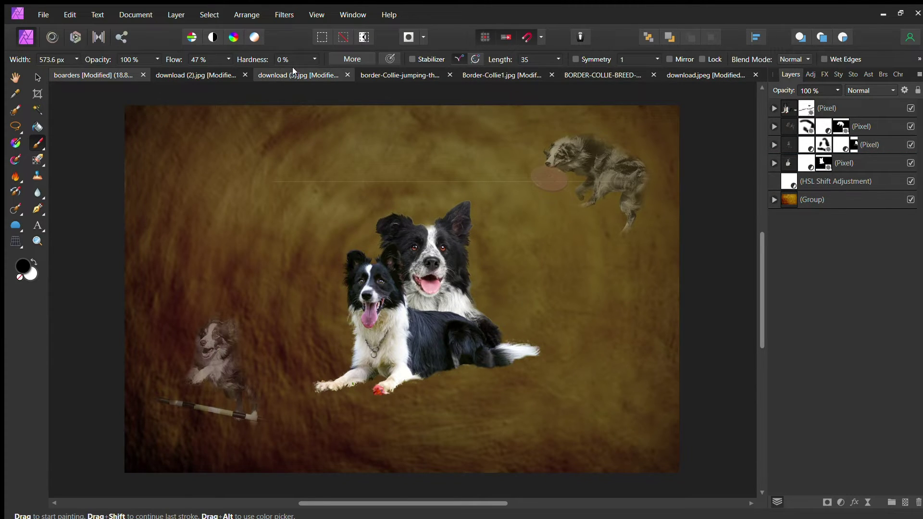
pyautogui.hotkey('ctrl', 'Tab')
pyautogui.hotkey('ctrl', 'Tab')
# Paste the white sitting collie, enlarge it, and position it behind the other dogs.
pyautogui.click(815, 112)
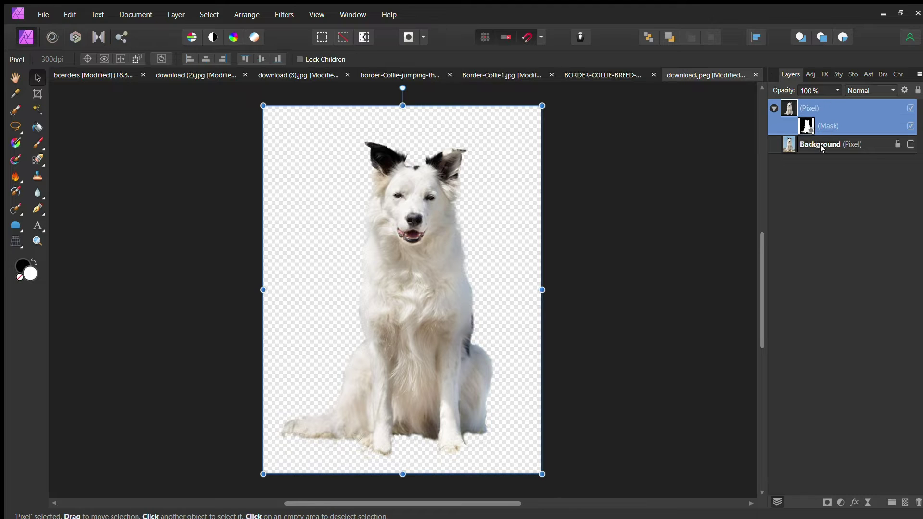
pyautogui.hotkey('ctrl', 'Tab')
pyautogui.hotkey('ctrl', 'v')
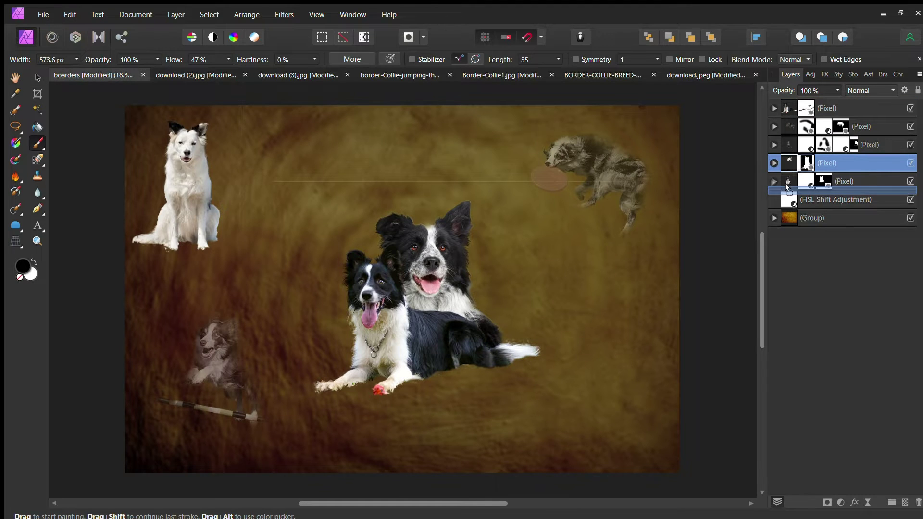
pyautogui.click(37, 77)
pyautogui.moveTo(176, 187); pyautogui.dragTo(401, 207)
pyautogui.moveTo(340, 174); pyautogui.dragTo(309, 93)
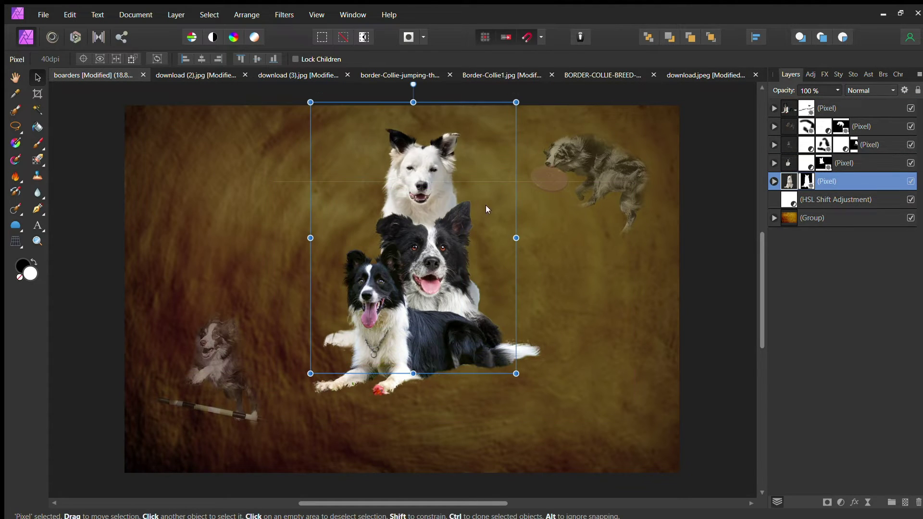
pyautogui.moveTo(339, 238); pyautogui.dragTo(332, 238)
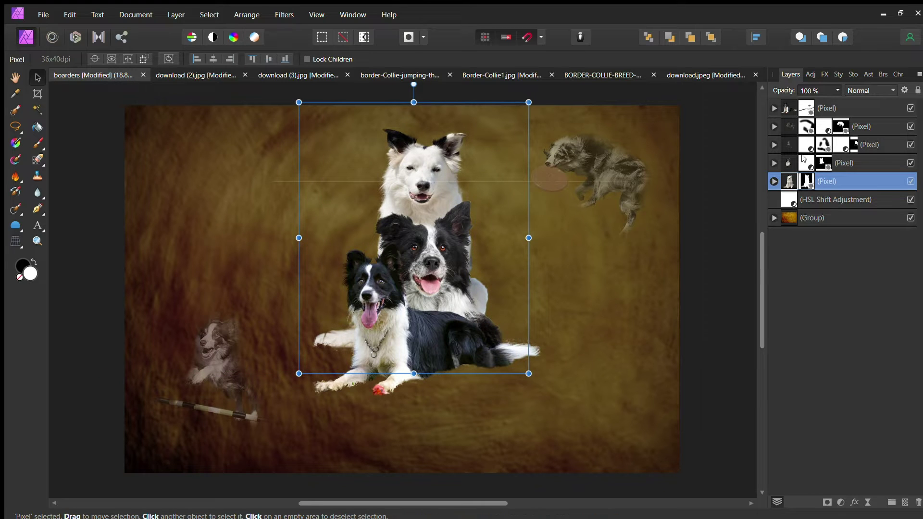
# Enlarge the lying collie, shift it up-left, then lower it slightly.
pyautogui.click(647, 258)
pyautogui.click(211, 351)
pyautogui.click(432, 336)
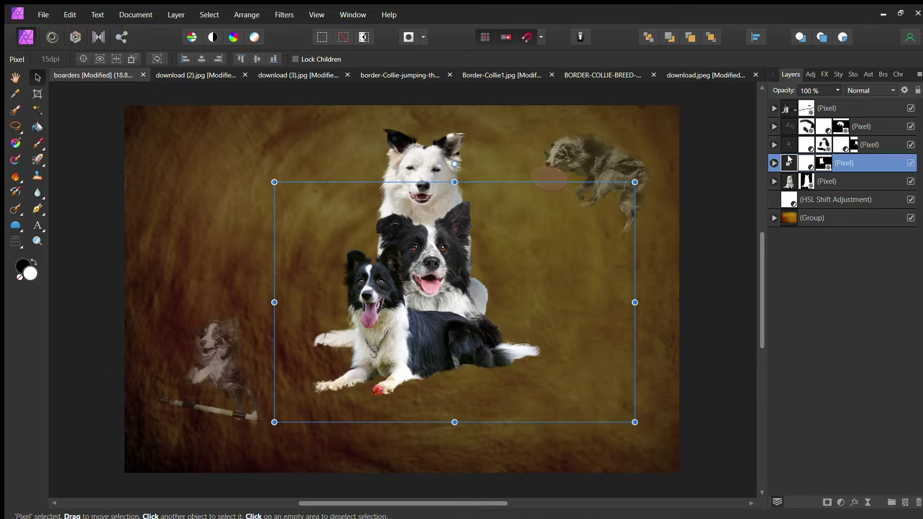
pyautogui.click(524, 355)
pyautogui.moveTo(397, 344); pyautogui.dragTo(368, 331)
pyautogui.moveTo(540, 402); pyautogui.dragTo(579, 420)
pyautogui.moveTo(430, 353); pyautogui.dragTo(429, 351)
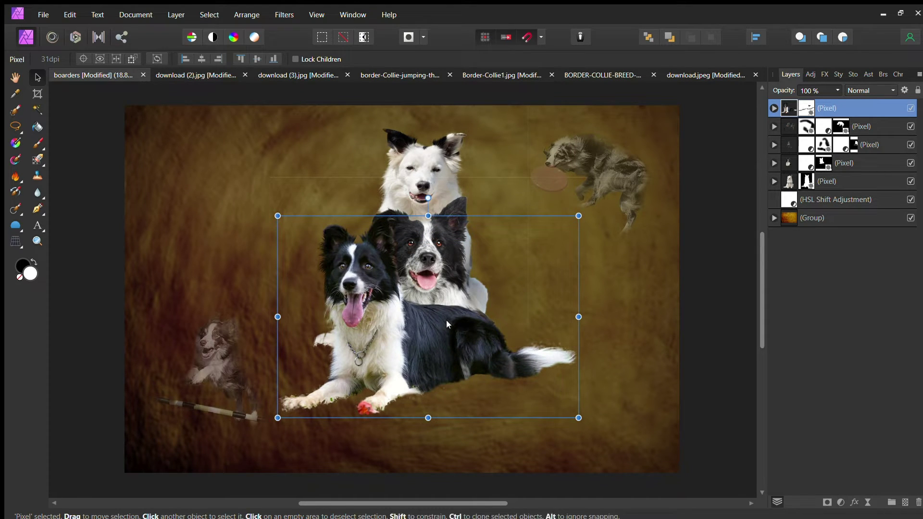
pyautogui.moveTo(446, 319); pyautogui.dragTo(446, 326)
# Reposition the second collie just behind the lying dog, then switch to the download (2).jpg photo.
pyautogui.click(788, 181)
pyautogui.keyDown('shift'); pyautogui.click(783, 164); pyautogui.keyUp('shift')
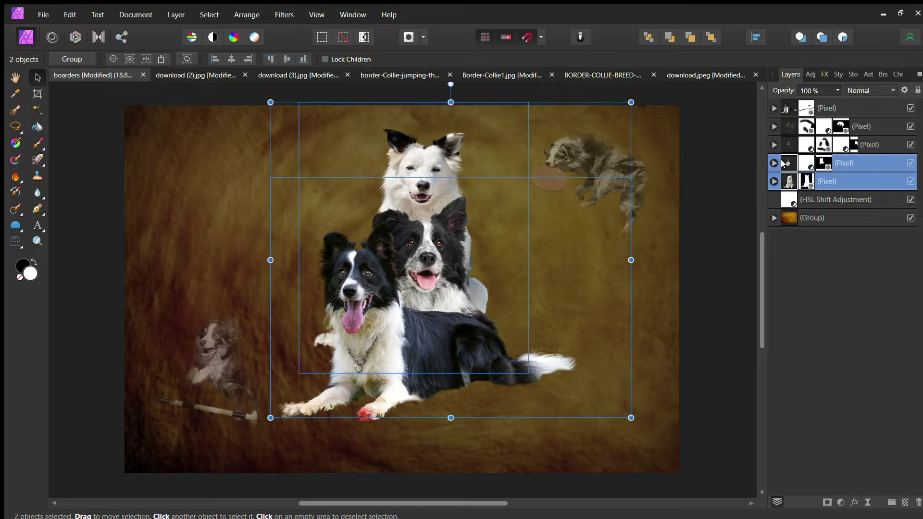
pyautogui.click(434, 256)
pyautogui.moveTo(434, 257); pyautogui.dragTo(432, 266)
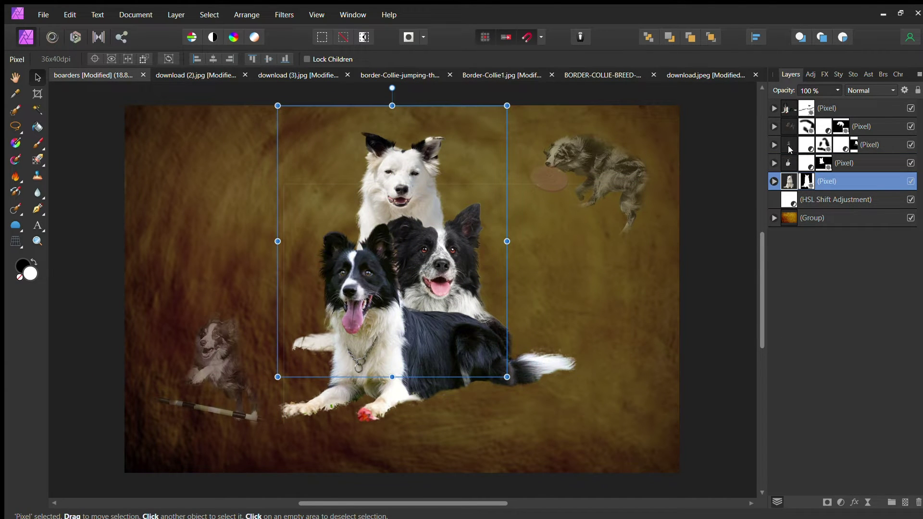
pyautogui.click(12, 76)
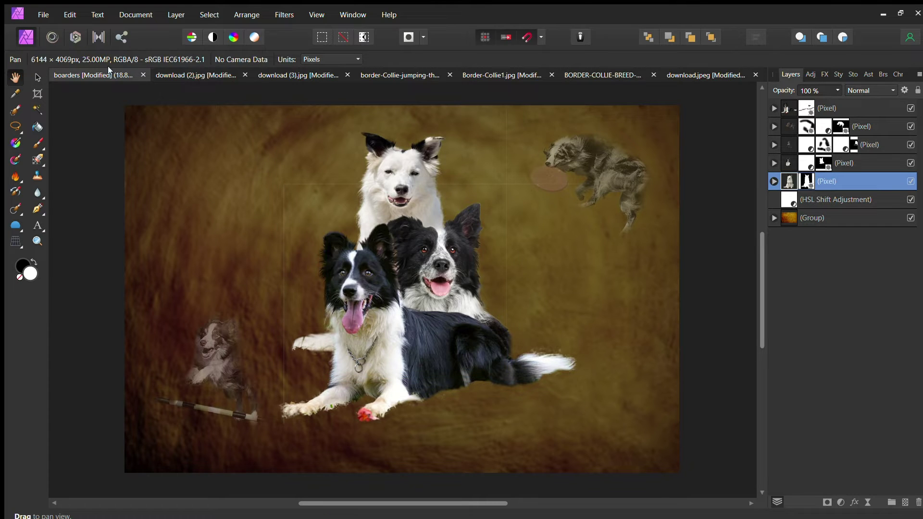
pyautogui.click(400, 75)
pyautogui.click(186, 76)
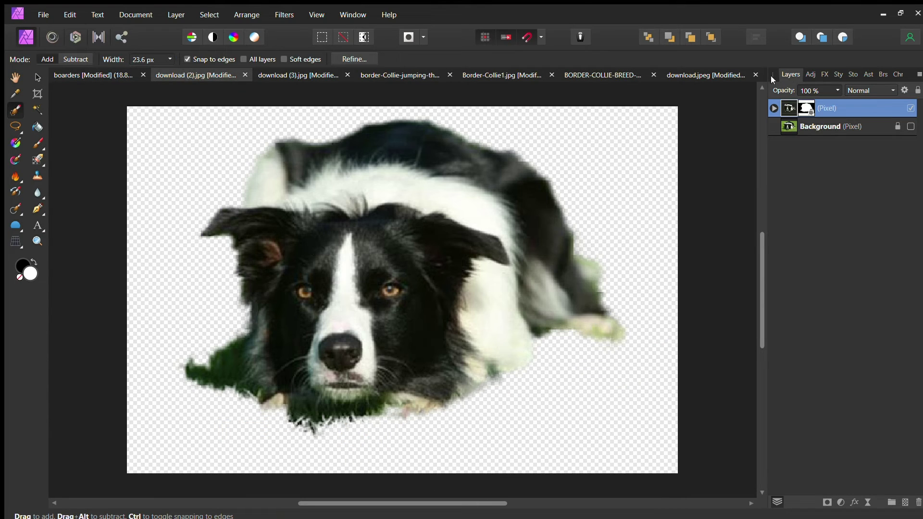
# Paste the cut-out collie beside the lying dog and move the ghost dog to the upper left.
pyautogui.hotkey('ctrl', 'shift', 'Tab')
pyautogui.hotkey('ctrl', 'v')
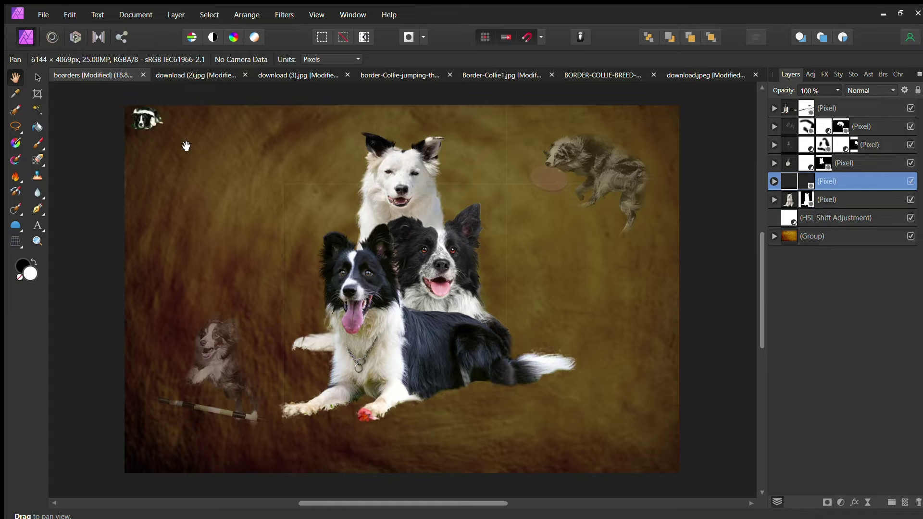
pyautogui.moveTo(205, 156); pyautogui.dragTo(530, 311)
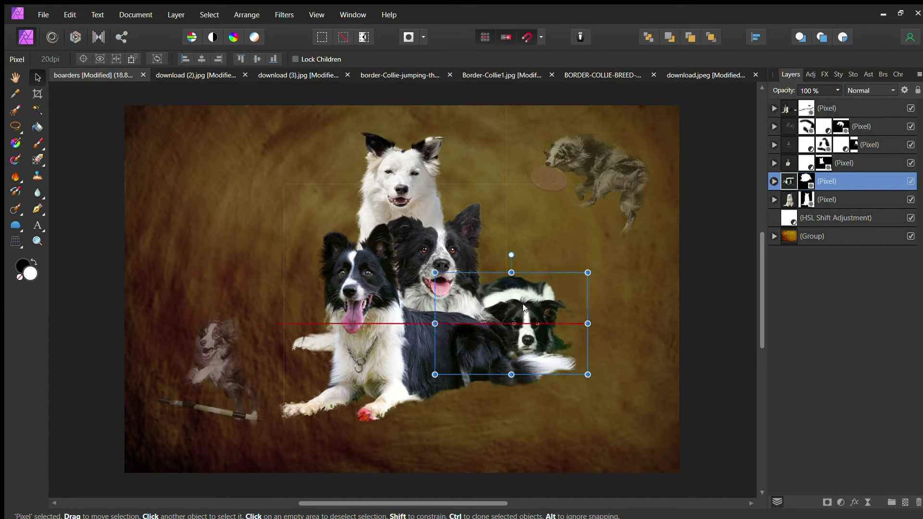
pyautogui.click(212, 364)
pyautogui.moveTo(212, 364); pyautogui.dragTo(204, 169)
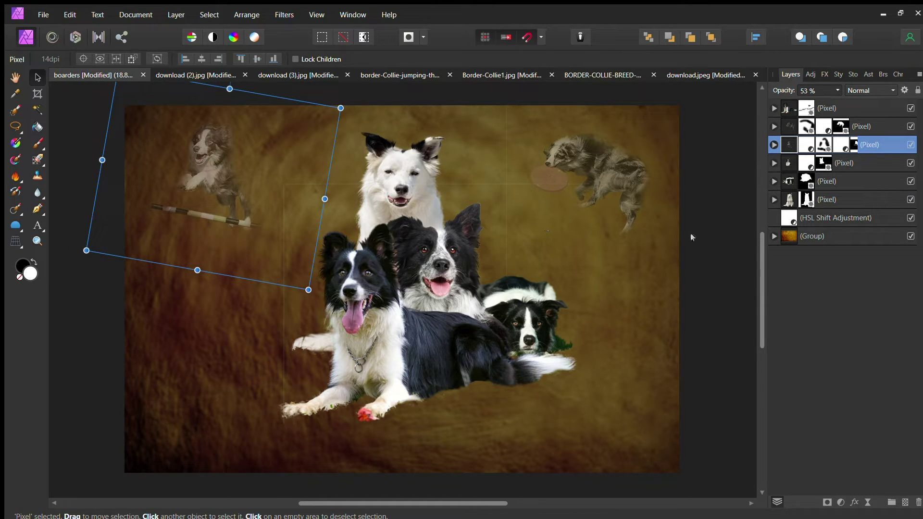
# Clear the selection, lower the top dog layer in the stack, and nudge all four dogs left.
pyautogui.click(788, 198)
pyautogui.hotkey('ctrl', 'd')
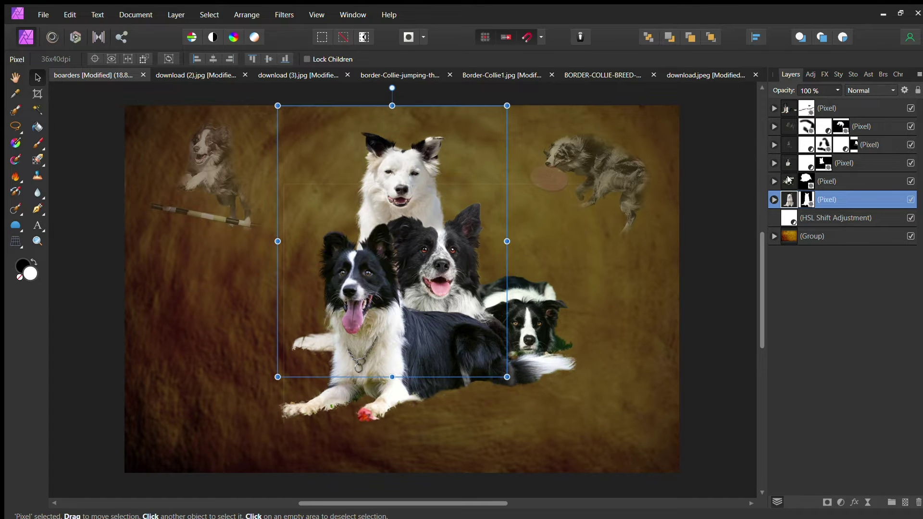
pyautogui.moveTo(786, 108); pyautogui.dragTo(783, 155)
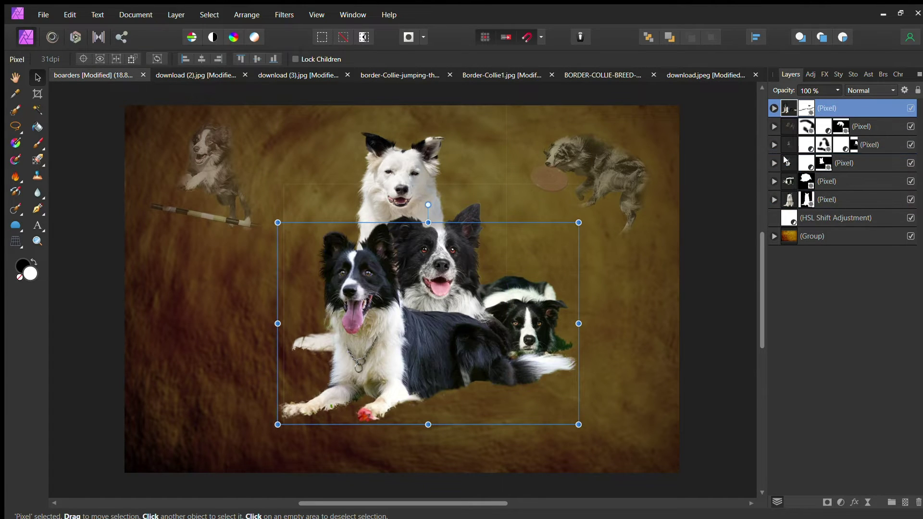
pyautogui.click(806, 199)
pyautogui.keyDown('shift'); pyautogui.click(806, 144); pyautogui.keyUp('shift')
pyautogui.hotkey('shift', 'Left')
pyautogui.hotkey('shift', 'Left')
pyautogui.hotkey('shift', 'Left')
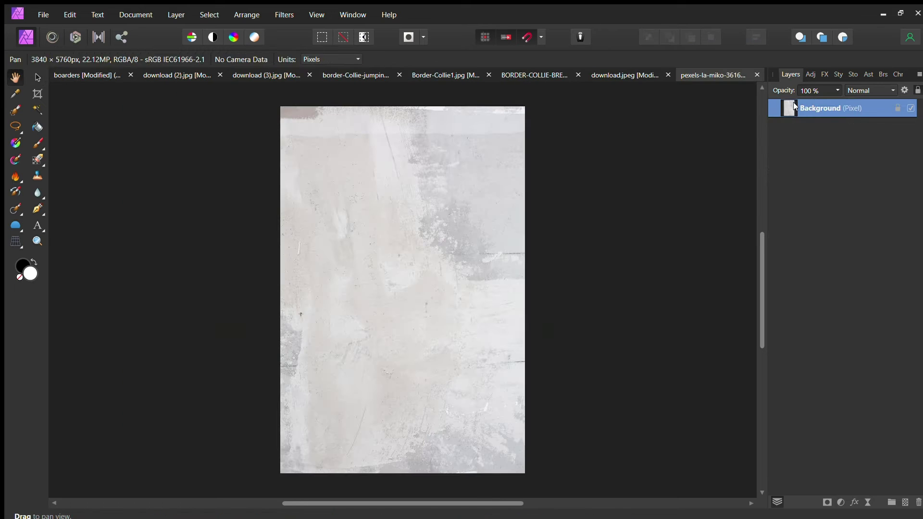
# Stretch the plaster texture over the canvas, recolour it orange, and blend as Overlay at 63% opacity.
pyautogui.moveTo(794, 106); pyautogui.dragTo(73, 90)
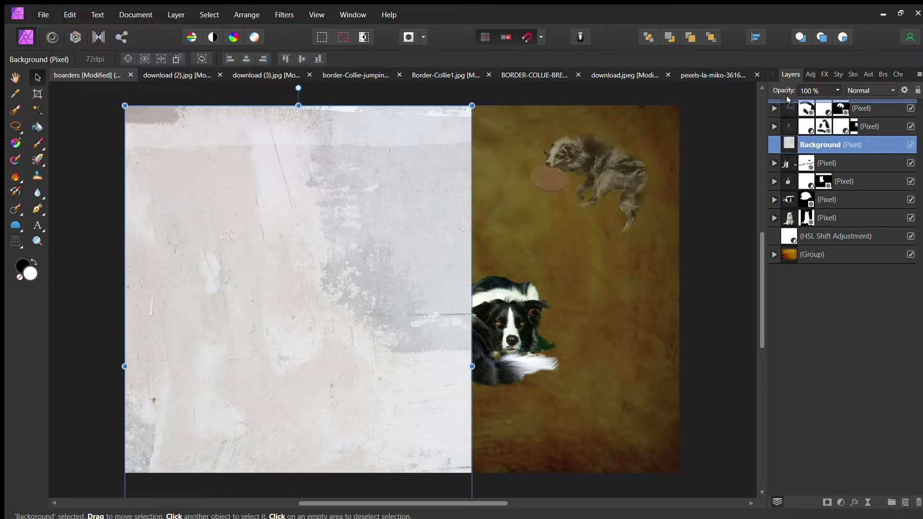
pyautogui.moveTo(788, 99); pyautogui.dragTo(788, 102)
pyautogui.moveTo(471, 366); pyautogui.dragTo(679, 366)
pyautogui.click(841, 502)
pyautogui.click(779, 251)
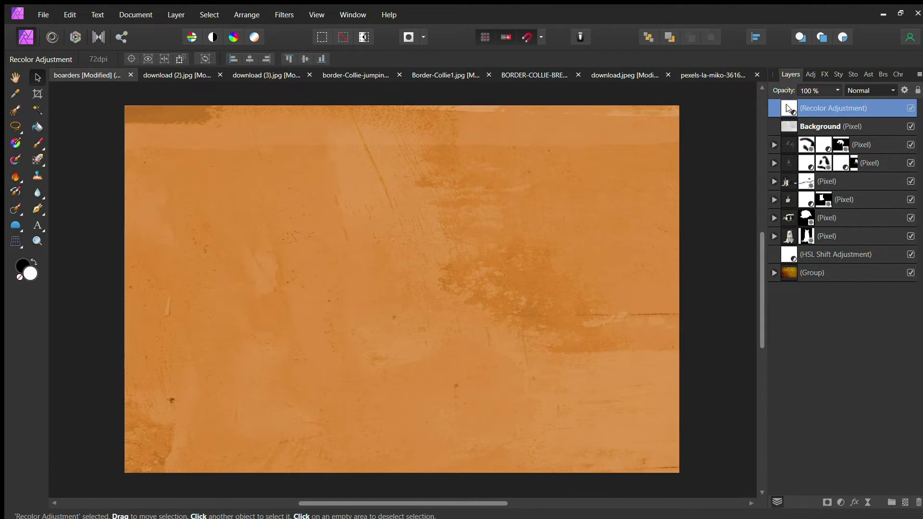
pyautogui.moveTo(785, 104); pyautogui.dragTo(788, 126)
pyautogui.click(812, 108)
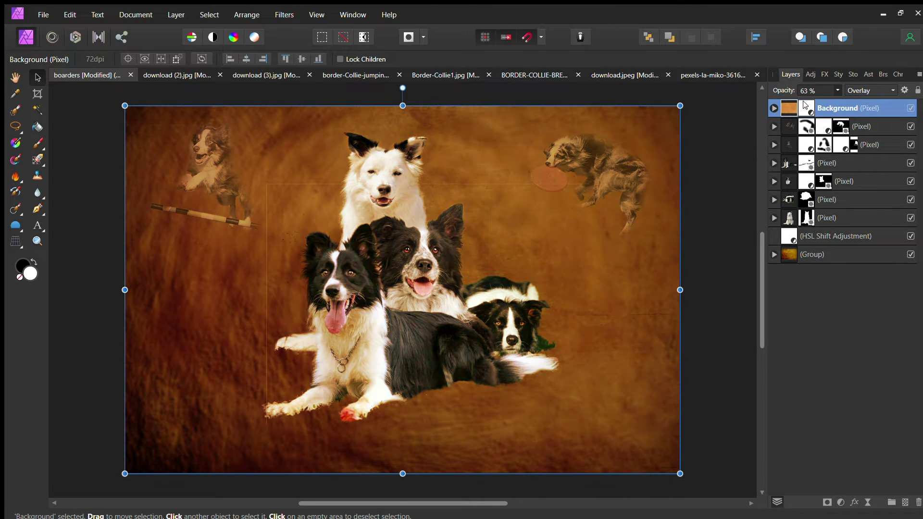
pyautogui.click(787, 126)
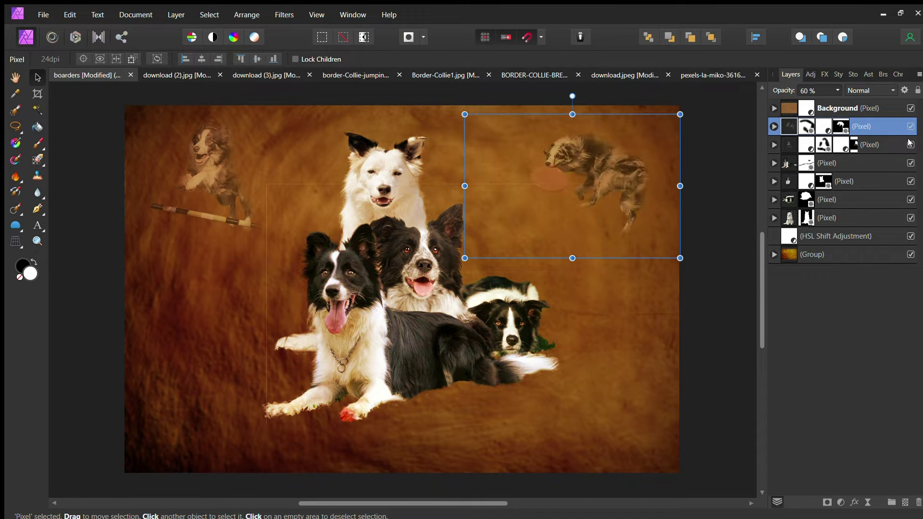
# Select the four lower dog layers and move them up slightly.
pyautogui.click(824, 180)
pyautogui.press('b')
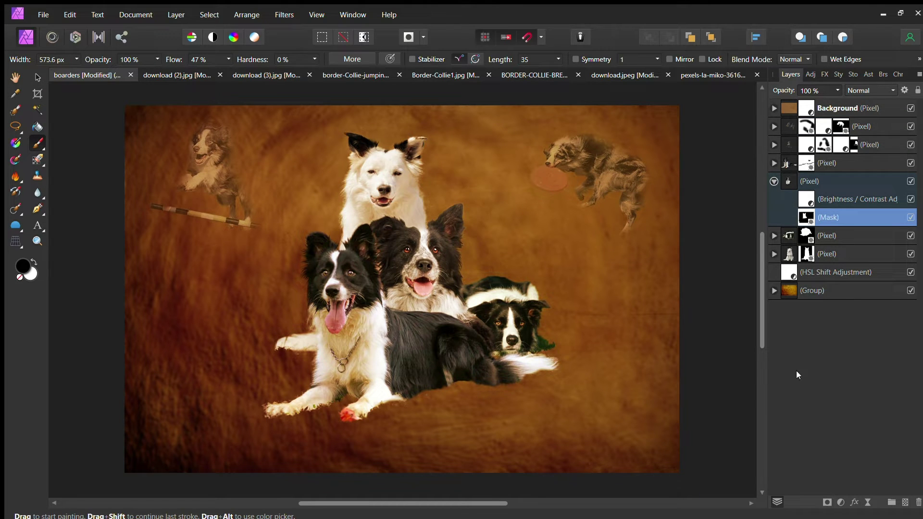
pyautogui.click(822, 253)
pyautogui.keyDown('shift'); pyautogui.click(827, 162); pyautogui.keyUp('shift')
pyautogui.press('v')
pyautogui.moveTo(411, 269); pyautogui.dragTo(396, 307)
# Try Develop tone and detail edits on a merged visible layer, then undo them.
pyautogui.click(237, 316)
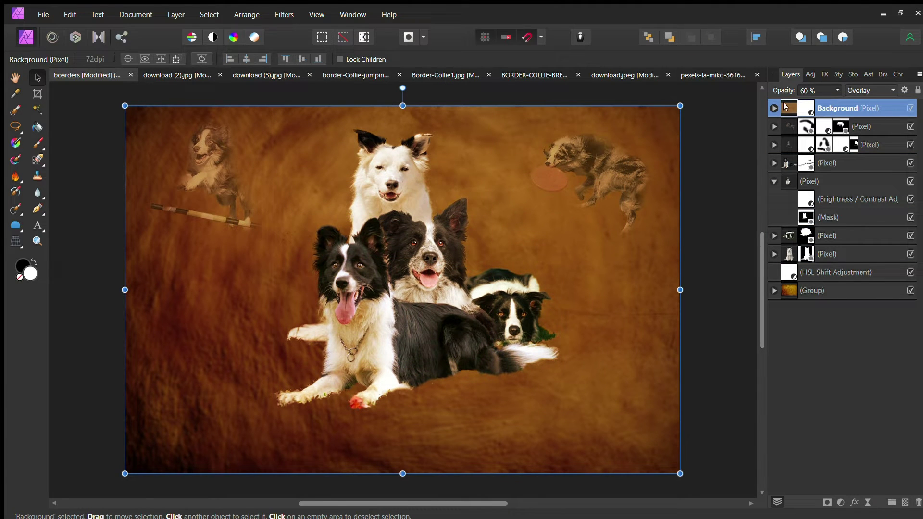
pyautogui.hotkey('ctrl', 'shift', 'alt', 'e')
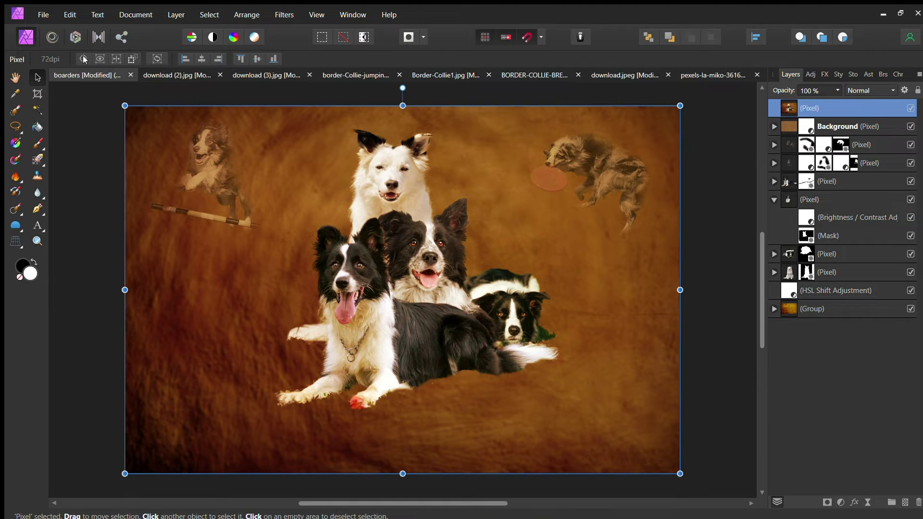
pyautogui.hotkey('ctrl', '3')
pyautogui.moveTo(780, 307); pyautogui.dragTo(817, 308)
pyautogui.click(788, 240)
pyautogui.moveTo(820, 363); pyautogui.dragTo(834, 362)
pyautogui.moveTo(820, 416)
pyautogui.mouseDown()
pyautogui.moveTo(838, 444)
pyautogui.moveTo(824, 471)
pyautogui.mouseUp()
pyautogui.scroll(-2, 814, 463)
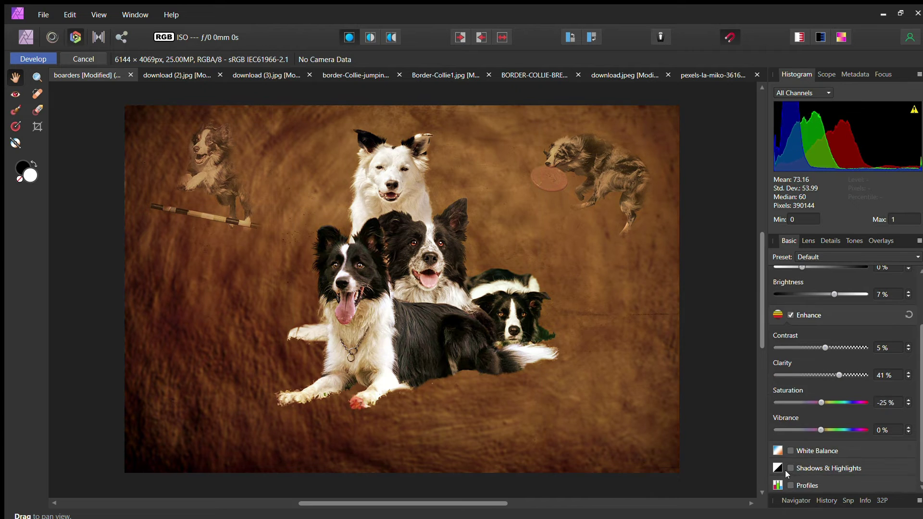
pyautogui.press('Return')
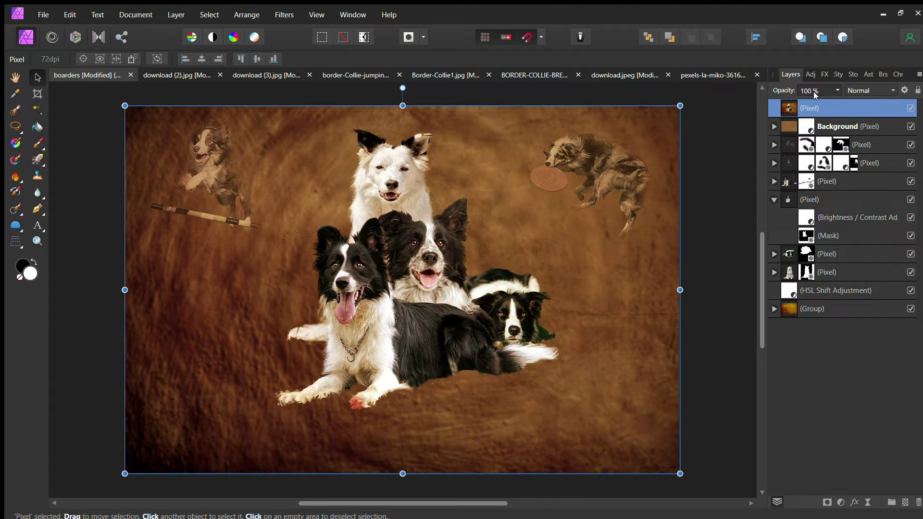
pyautogui.hotkey('ctrl', 'z')
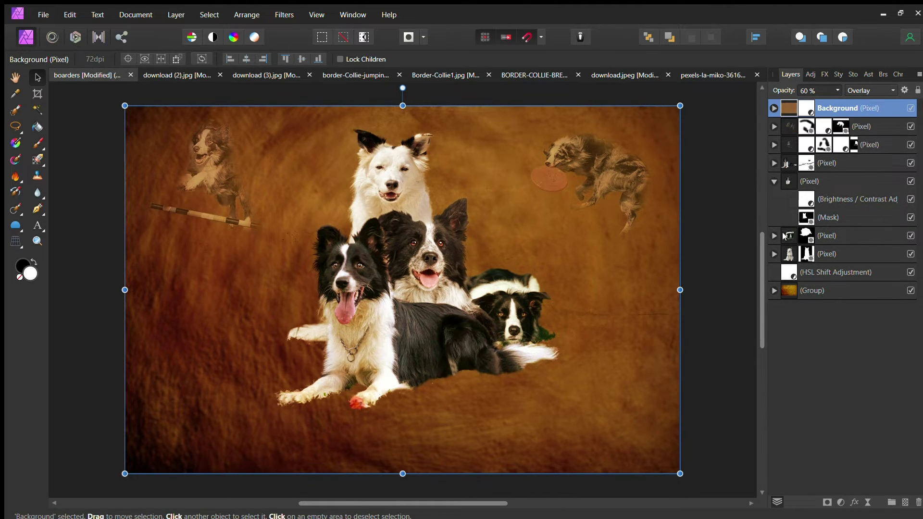
pyautogui.click(785, 236)
pyautogui.click(785, 163)
# Mask out the lower paw area and blend the dogs' bottom edge with a larger brush.
pyautogui.press('b')
pyautogui.moveTo(286, 396)
pyautogui.mouseDown()
pyautogui.moveTo(410, 415)
pyautogui.moveTo(375, 407)
pyautogui.mouseUp()
pyautogui.press(']')
pyautogui.press(']')
pyautogui.press(']')
pyautogui.moveTo(408, 457); pyautogui.dragTo(666, 388)
# Paint out the stray white paw left of the front dog, then return to the Develop persona.
pyautogui.click(781, 252)
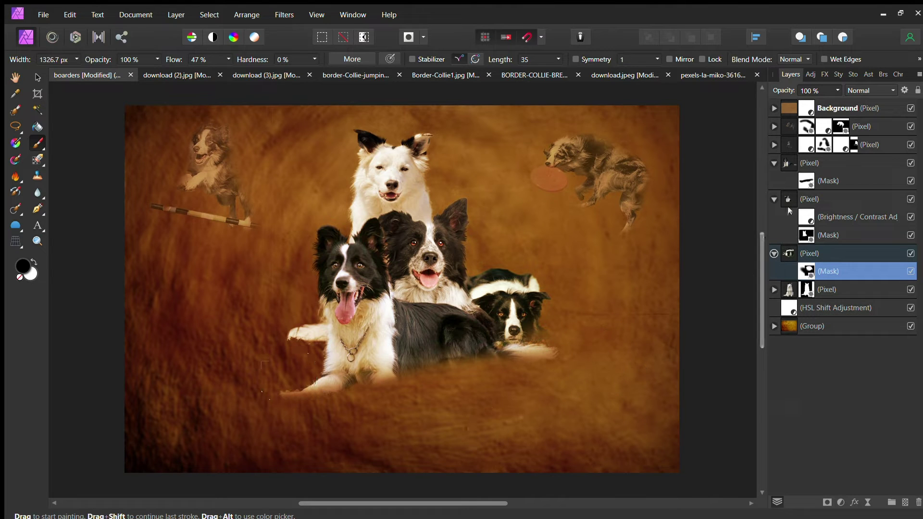
pyautogui.click(817, 289)
pyautogui.click(774, 289)
pyautogui.moveTo(283, 378); pyautogui.dragTo(298, 361)
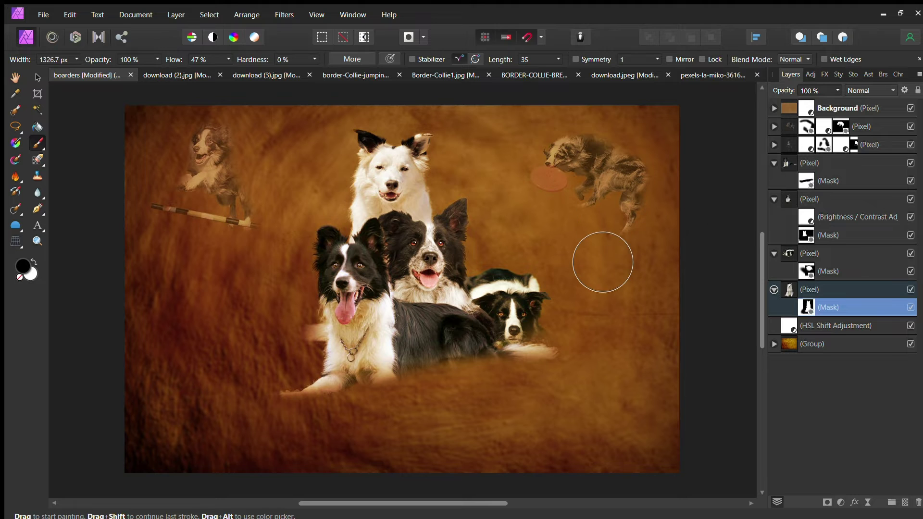
pyautogui.click(845, 107)
pyautogui.click(75, 37)
pyautogui.scroll(1, 817, 264)
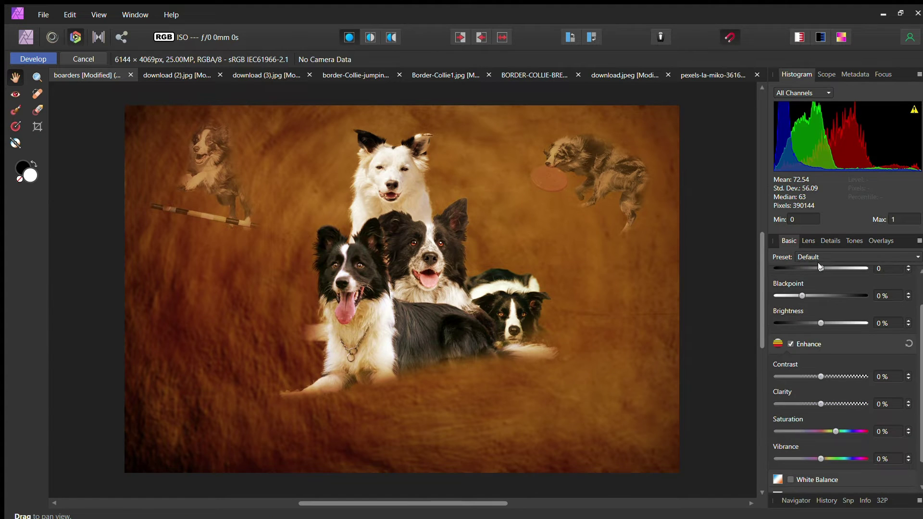
# Raise contrast and clarity in Develop and apply the change.
pyautogui.moveTo(821, 378)
pyautogui.mouseDown()
pyautogui.moveTo(829, 377)
pyautogui.moveTo(835, 405)
pyautogui.mouseUp()
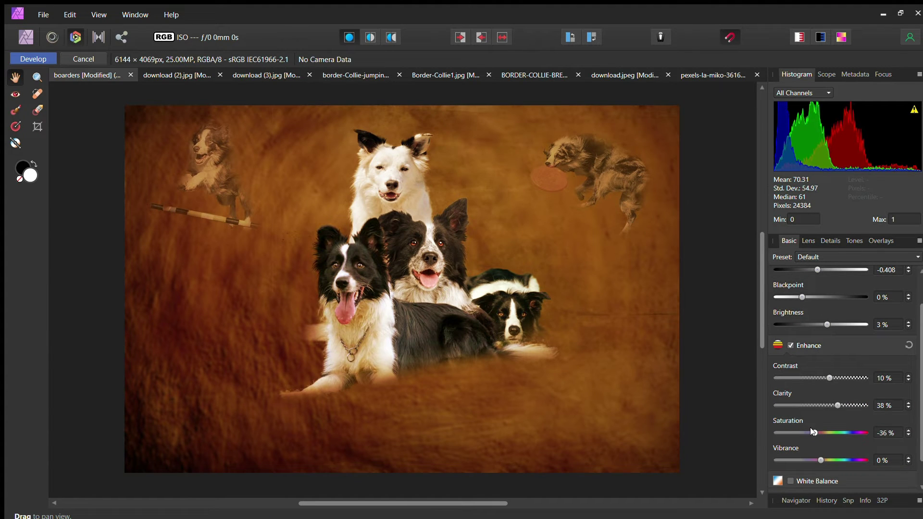
pyautogui.press('Return')
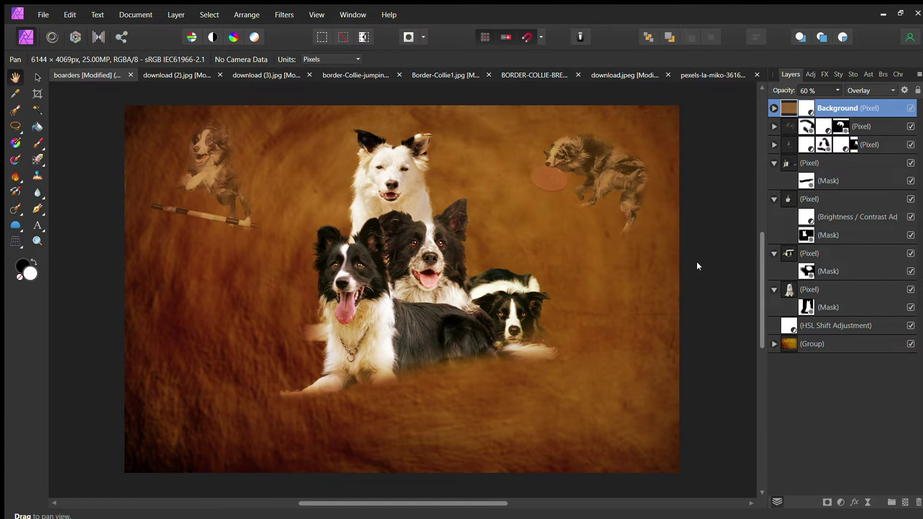
pyautogui.click(75, 37)
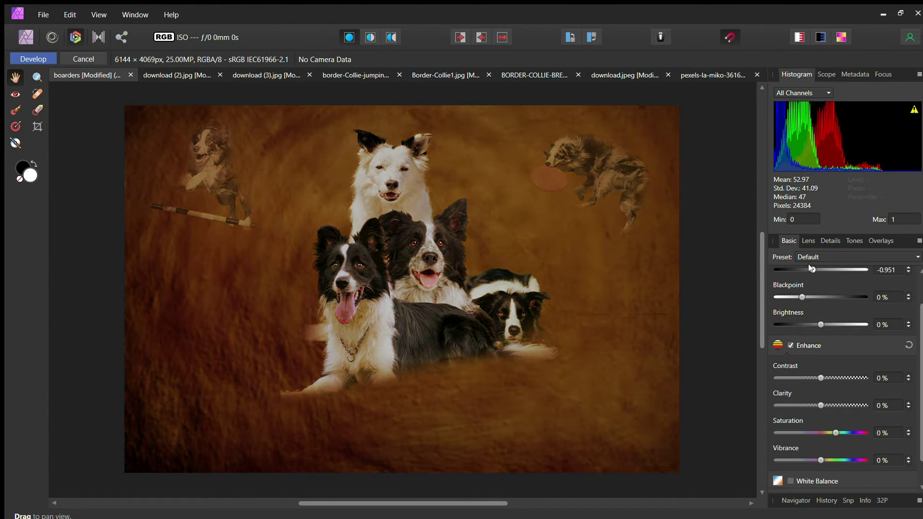
# Brighten, set saturation -29% and detail refinement radius 47%, amount 27%, then develop.
pyautogui.moveTo(820, 324); pyautogui.dragTo(834, 324)
pyautogui.moveTo(835, 432); pyautogui.dragTo(813, 432)
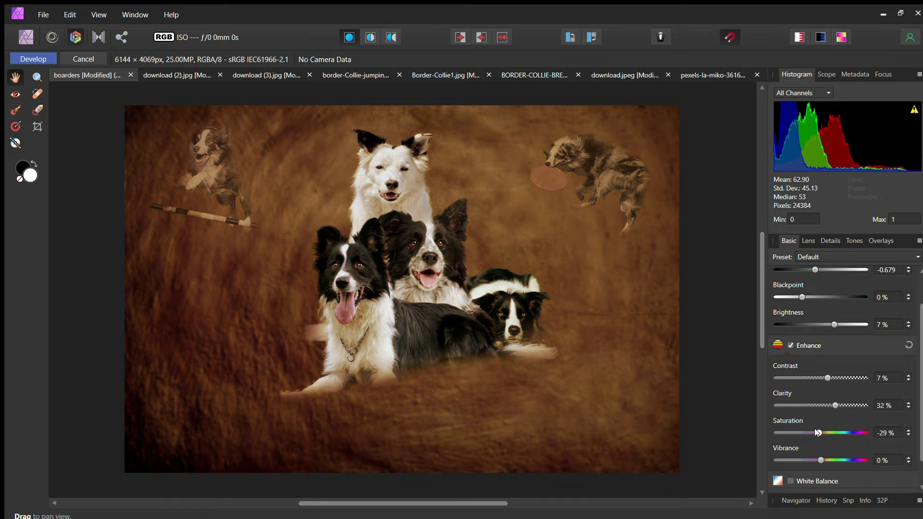
pyautogui.click(830, 240)
pyautogui.moveTo(787, 336); pyautogui.dragTo(808, 336)
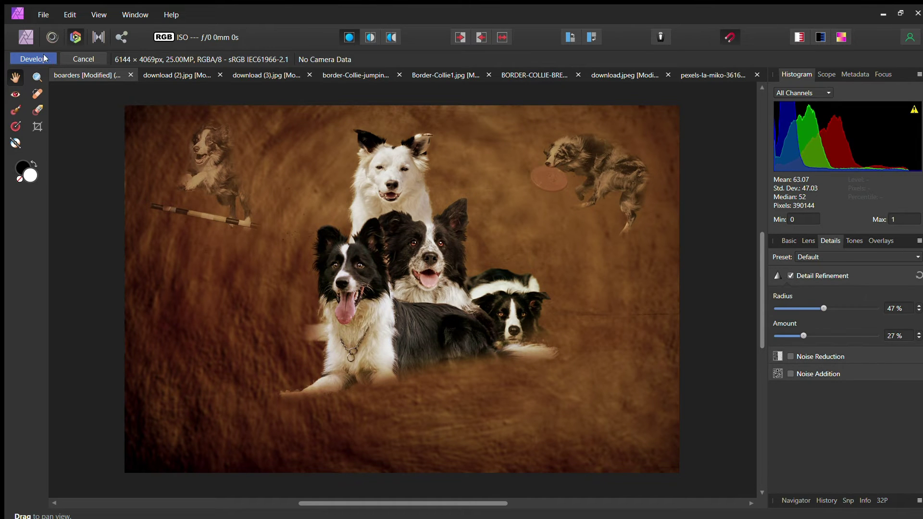
pyautogui.click(33, 59)
pyautogui.click(98, 38)
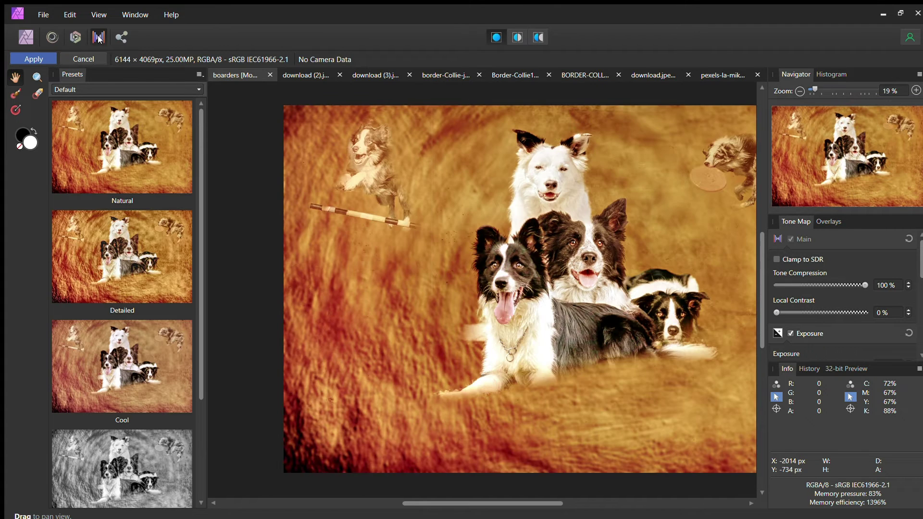
# Apply the Natural tone-map preset with 8% saturation and detail refinement at 31% radius, 20% amount.
pyautogui.click(181, 305)
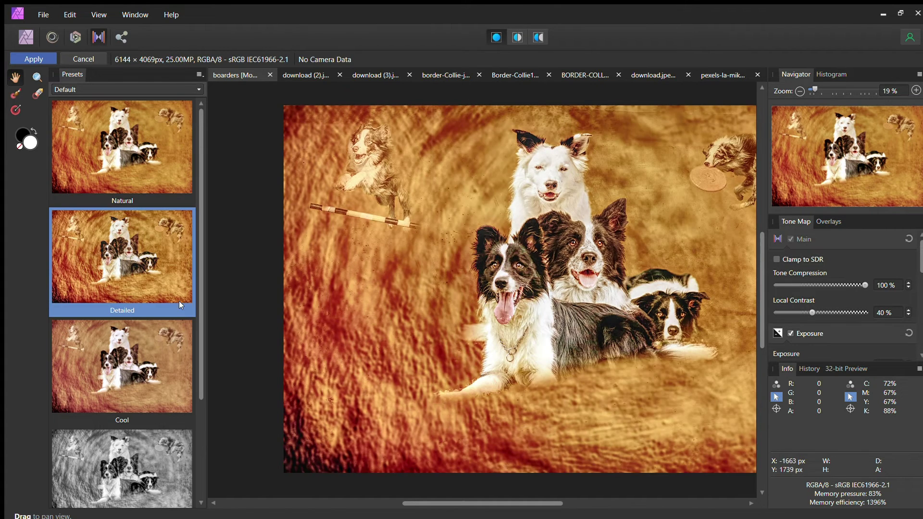
pyautogui.click(122, 149)
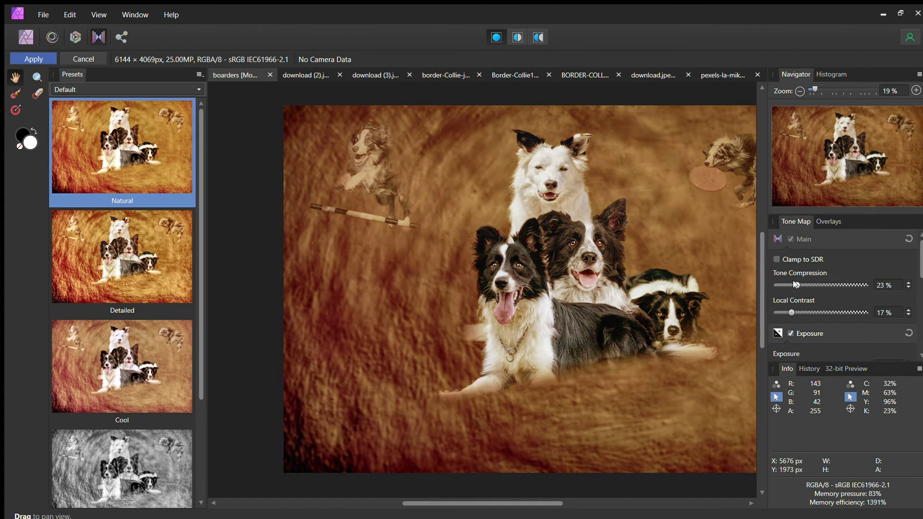
pyautogui.scroll(-3, 796, 285)
pyautogui.scroll(-3, 818, 330)
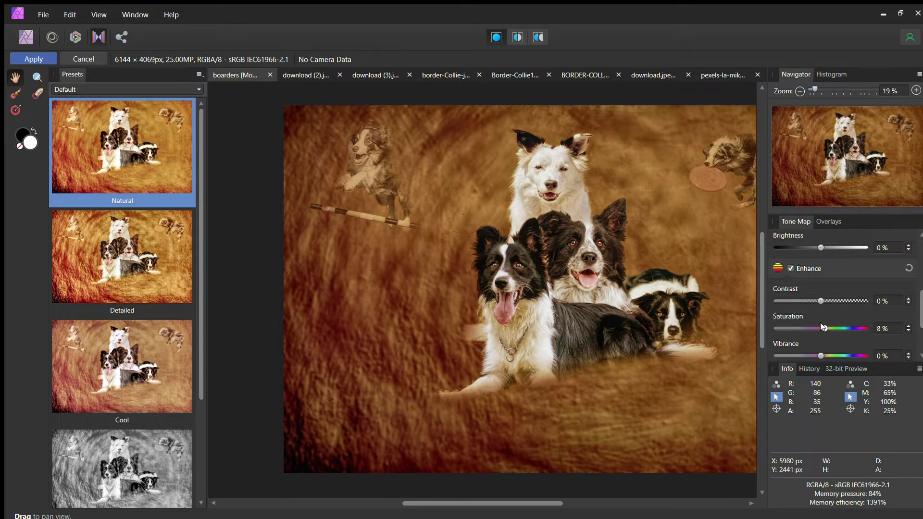
pyautogui.scroll(-3, 807, 331)
pyautogui.click(790, 336)
pyautogui.scroll(-2, 793, 317)
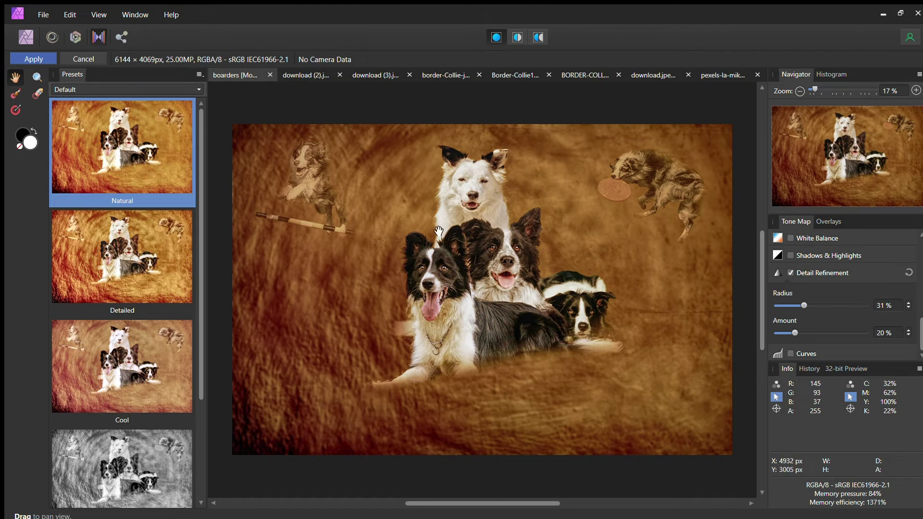
pyautogui.click(42, 56)
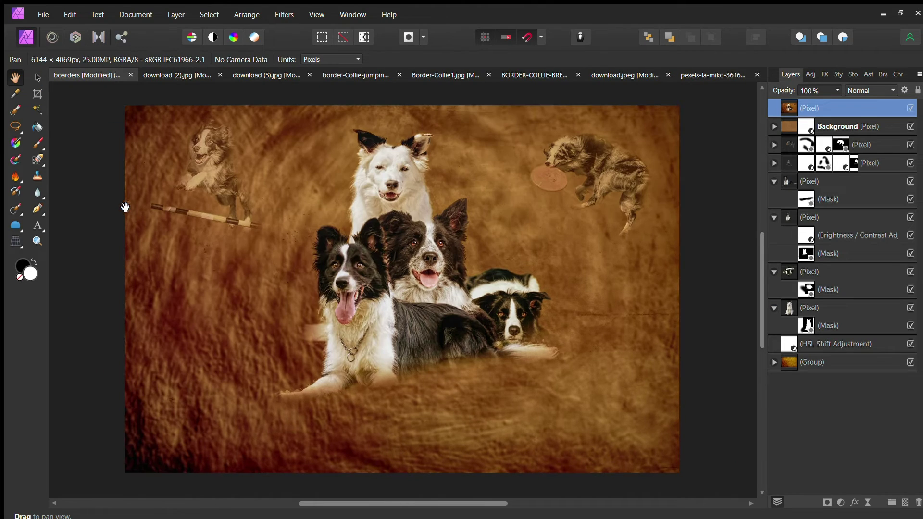
# Draw a wide oval segment shape and move it lower, beneath the dogs.
pyautogui.click(16, 225)
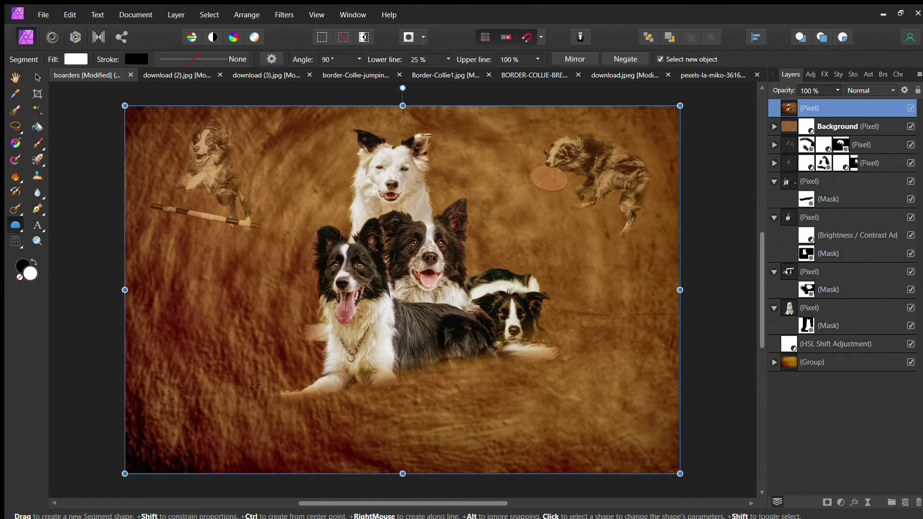
pyautogui.moveTo(243, 391); pyautogui.dragTo(601, 466)
pyautogui.moveTo(422, 466); pyautogui.dragTo(418, 307)
pyautogui.press('v')
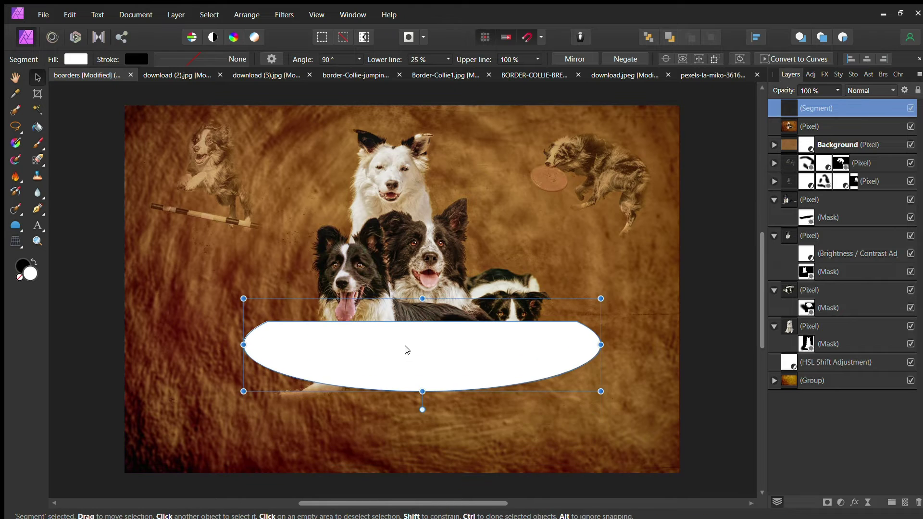
pyautogui.moveTo(405, 350); pyautogui.dragTo(401, 388)
# Remove the oval's fill and turn its outline into a Shape Path Text layer.
pyautogui.press('/')
pyautogui.press('t')
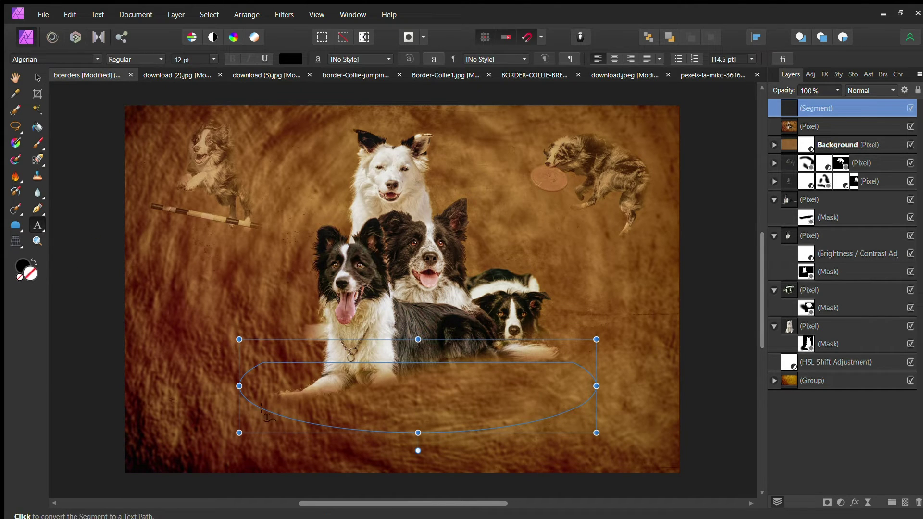
pyautogui.click(268, 413)
pyautogui.press('o')
pyautogui.press('e')
pyautogui.click(783, 108)
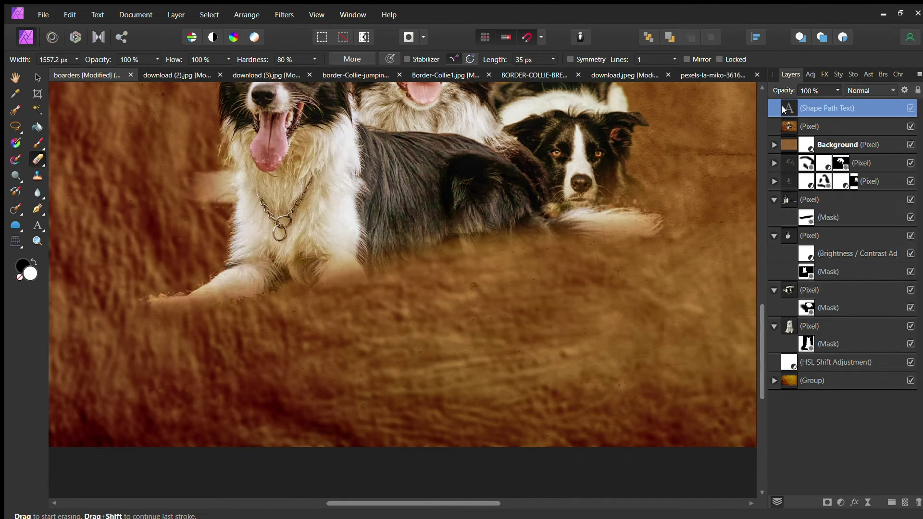
# Type 'BORDER COLLIE' along the oval path, shifting its start and adjusting the text frame width.
pyautogui.hotkey('ctrl', '0')
pyautogui.press('t')
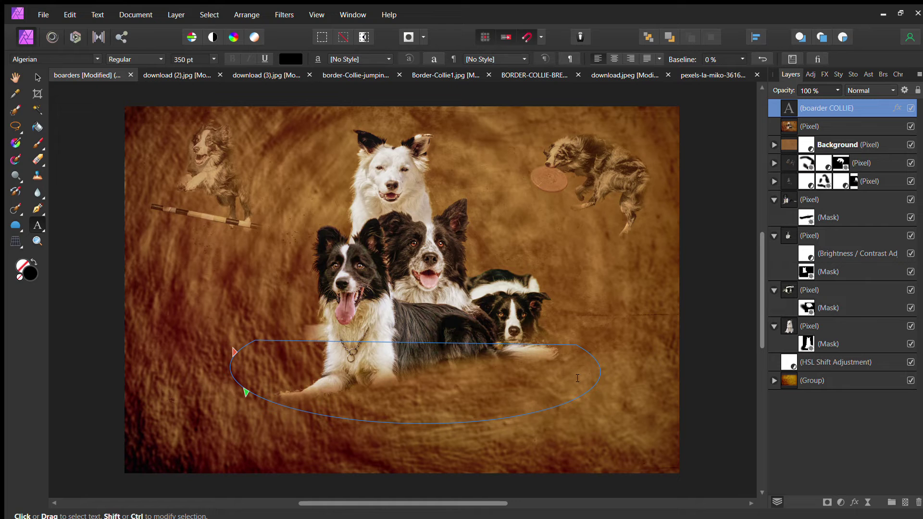
pyautogui.write('BORDER COLLIE')
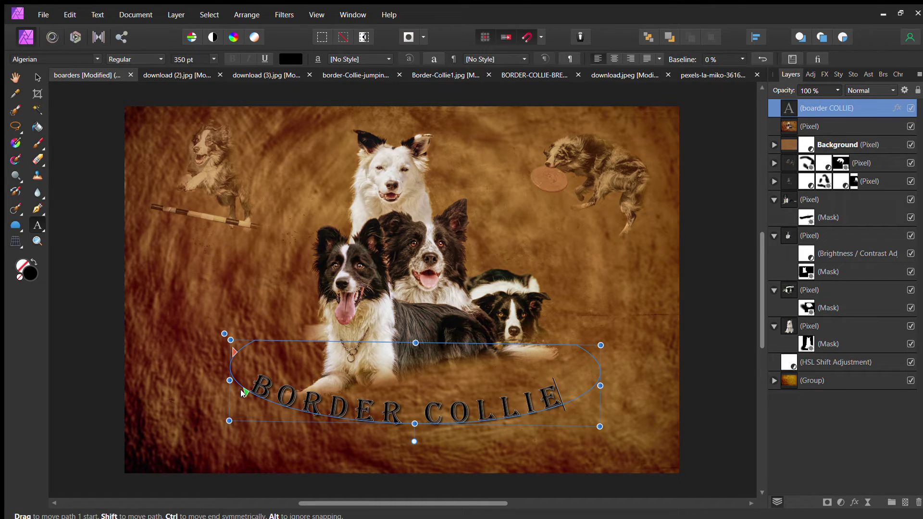
pyautogui.moveTo(243, 393); pyautogui.dragTo(254, 398)
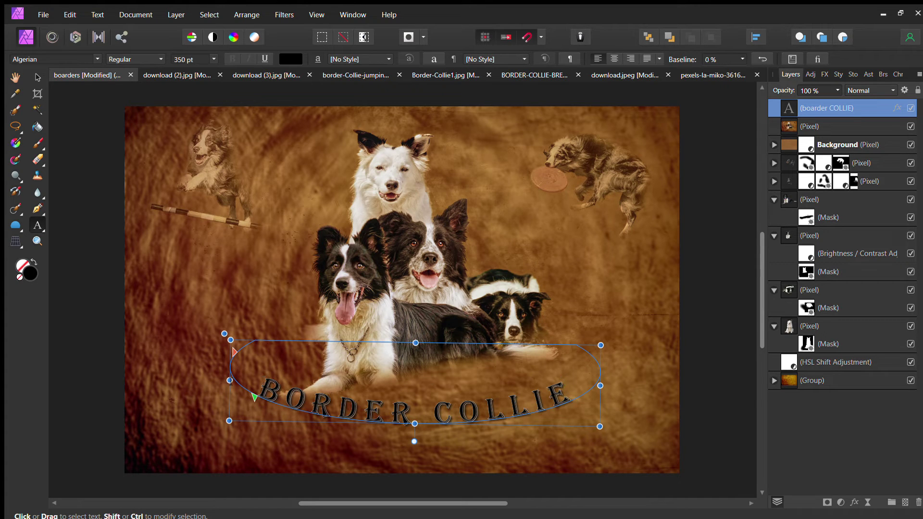
pyautogui.moveTo(230, 380); pyautogui.dragTo(239, 380)
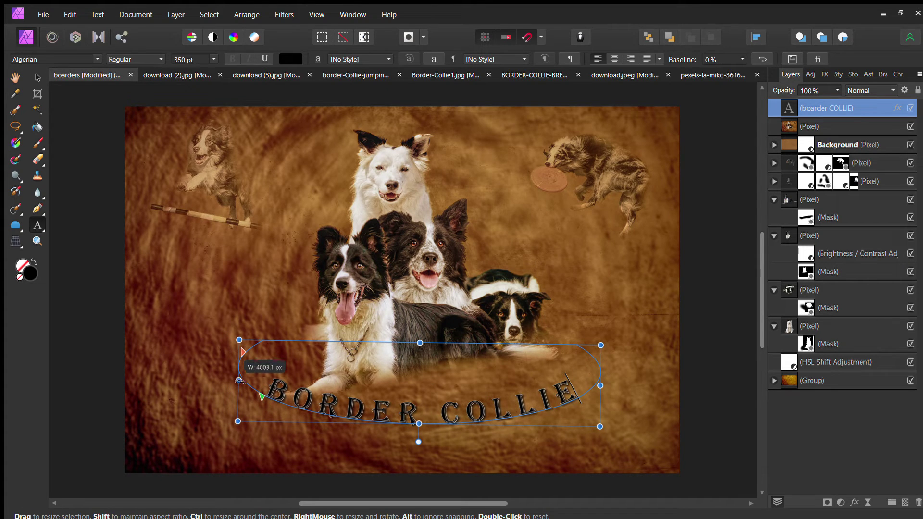
pyautogui.moveTo(239, 380); pyautogui.dragTo(228, 380)
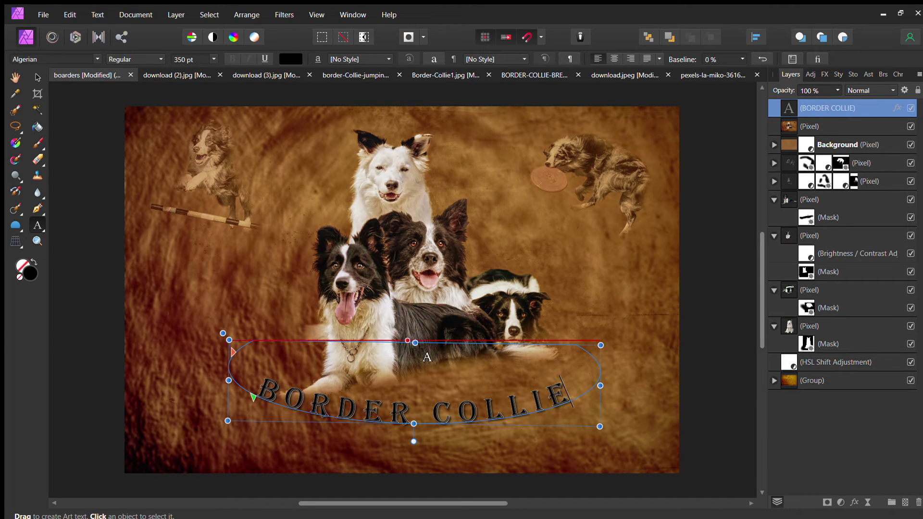
pyautogui.click(37, 77)
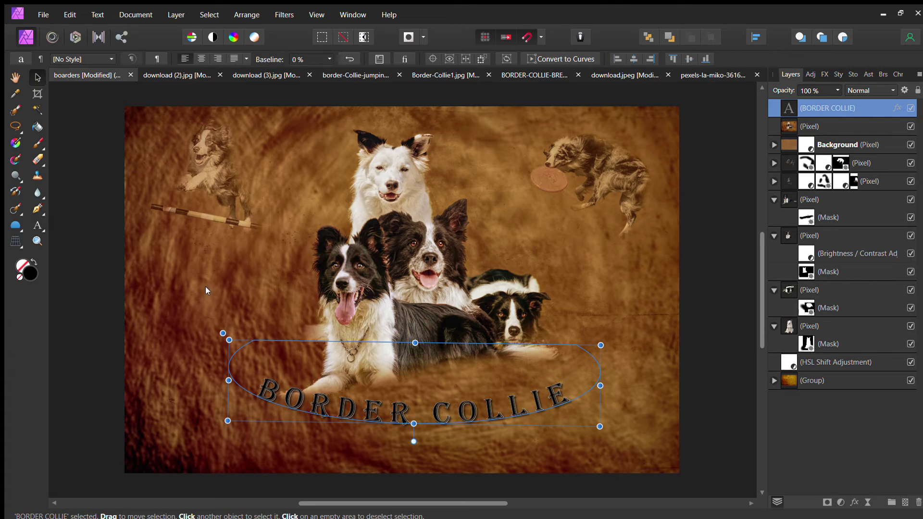
# Raise the path's top handle and slide BORDER COLLIE slightly right along the curve.
pyautogui.moveTo(415, 343)
pyautogui.mouseDown()
pyautogui.moveTo(415, 318)
pyautogui.moveTo(415, 336)
pyautogui.mouseUp()
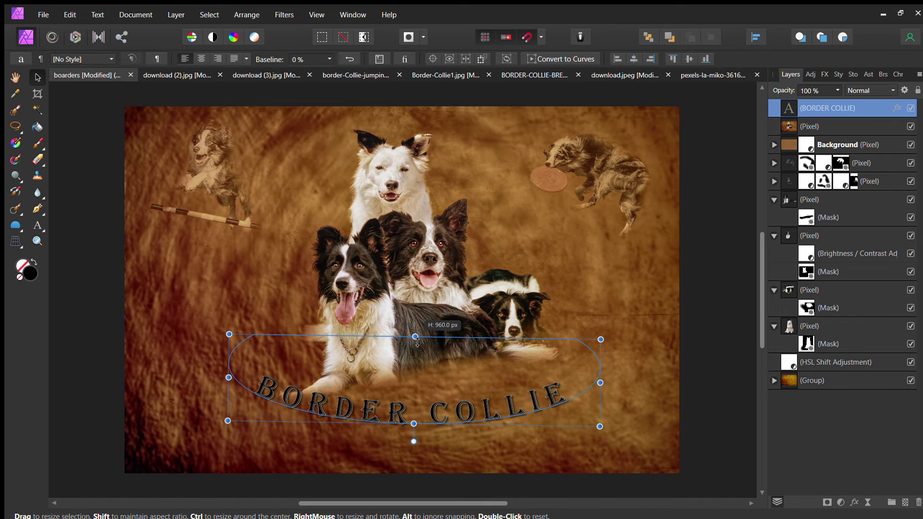
pyautogui.doubleClick(272, 394)
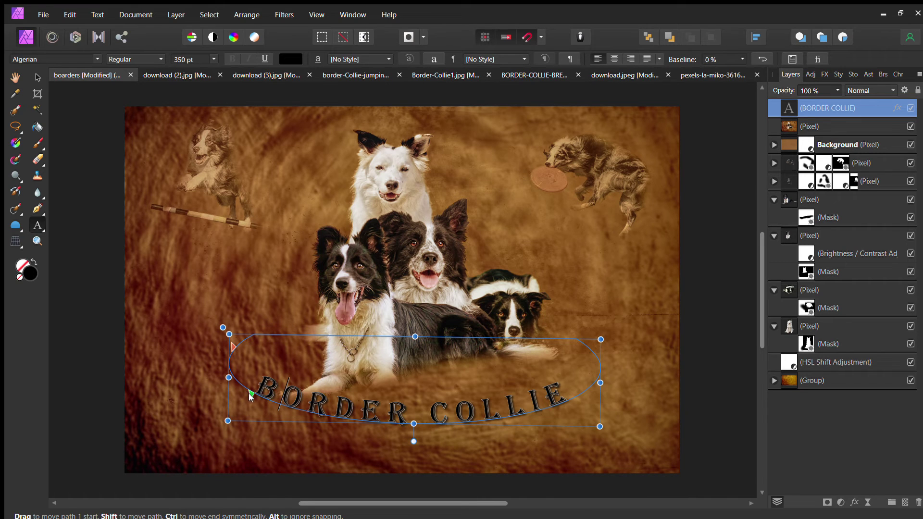
pyautogui.moveTo(249, 395); pyautogui.dragTo(255, 401)
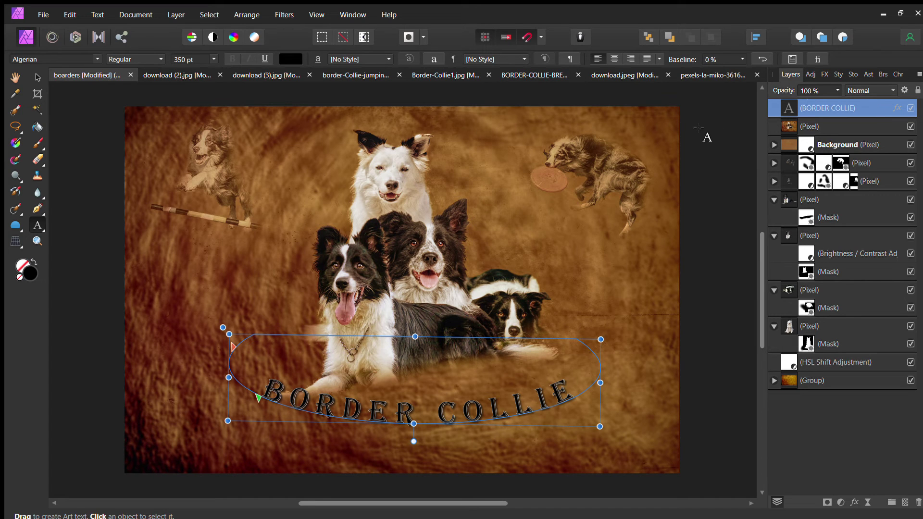
pyautogui.click(716, 144)
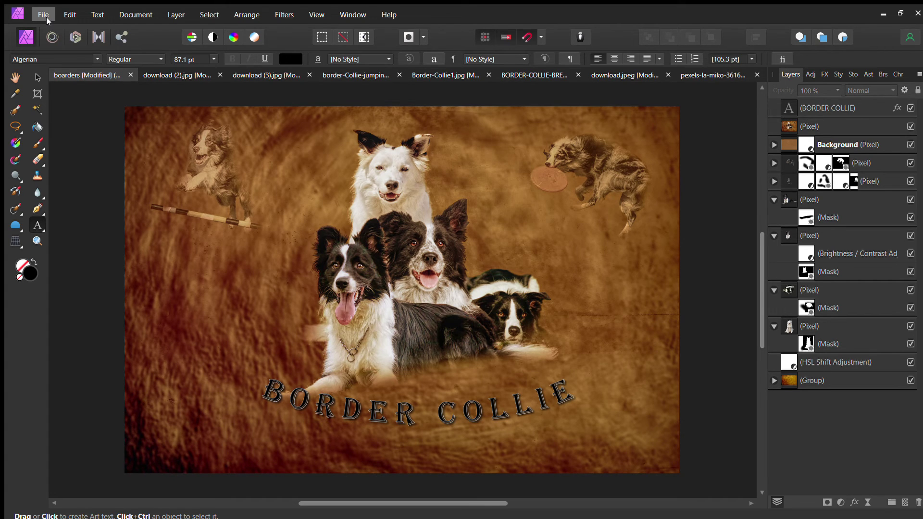
# Hide all panels with Tab and zoom the composite to fit with Ctrl+0.
pyautogui.press('Tab')
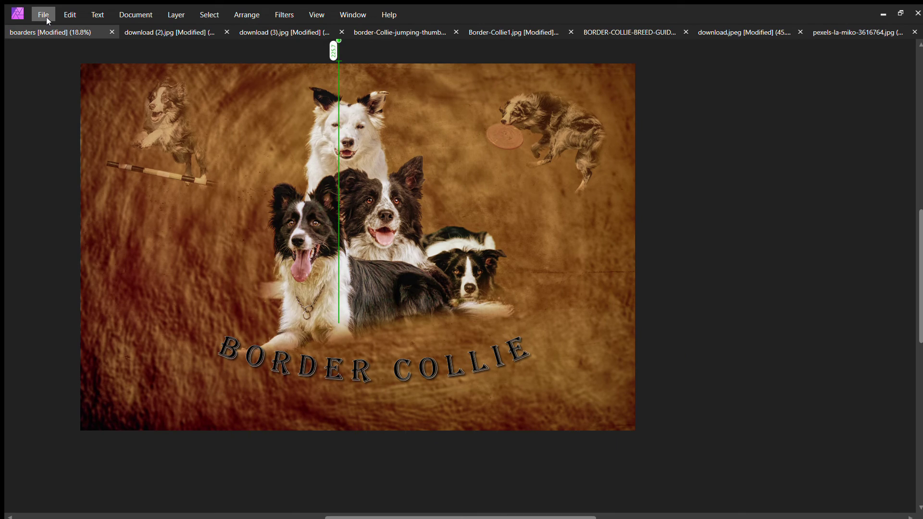
pyautogui.hotkey('ctrl', '0')
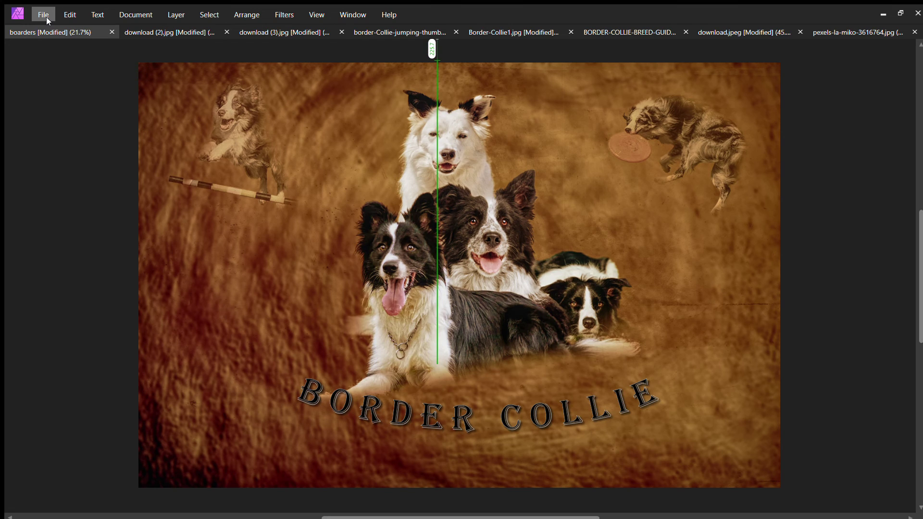